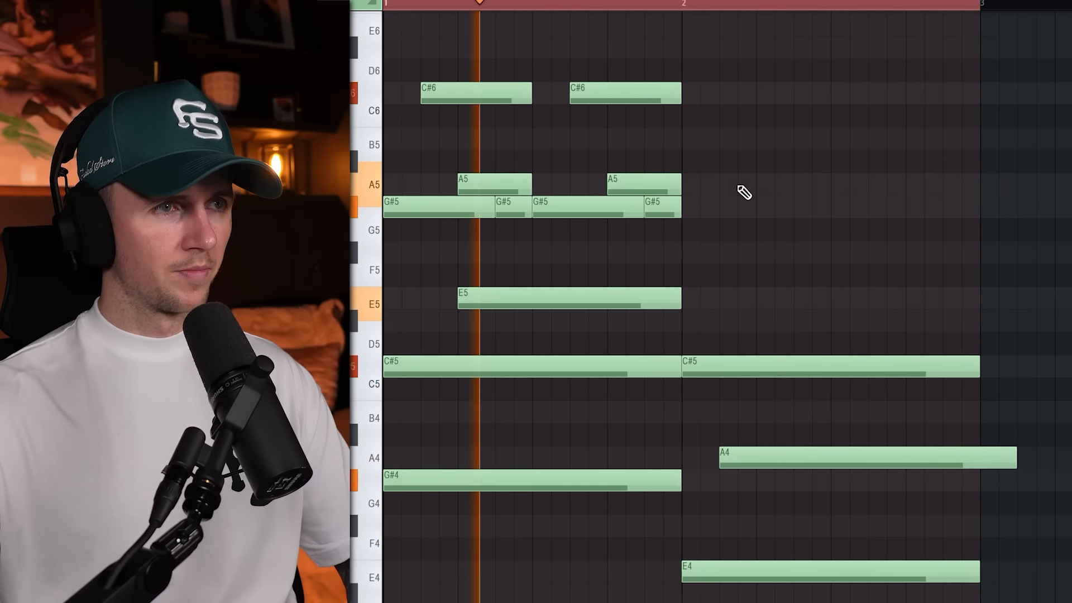
Add the melody notes A5, G#5, F#5, D#5 and E5 across bar 2, ending them at the bar line.
{"action": "left_click", "coordinate": [759, 187]}
{"action": "key", "text": "space"}
{"action": "left_click", "coordinate": [773, 207]}
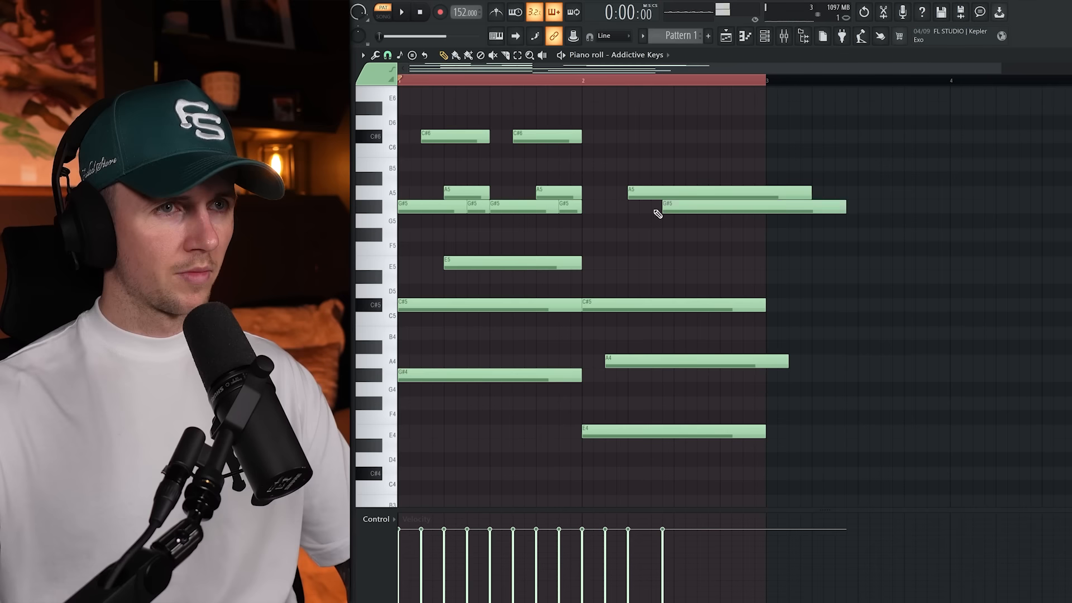
{"action": "key", "text": "space"}
{"action": "left_click", "coordinate": [727, 263]}
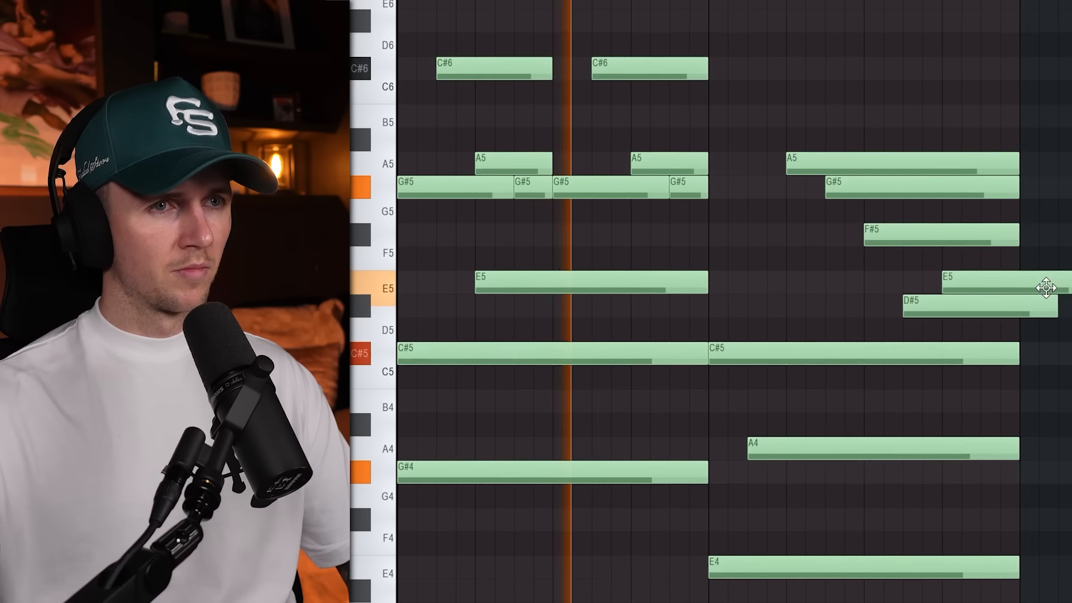
{"action": "key", "text": "c"}
{"action": "left_click_drag", "start_coordinate": [774, 253], "coordinate": [771, 281]}
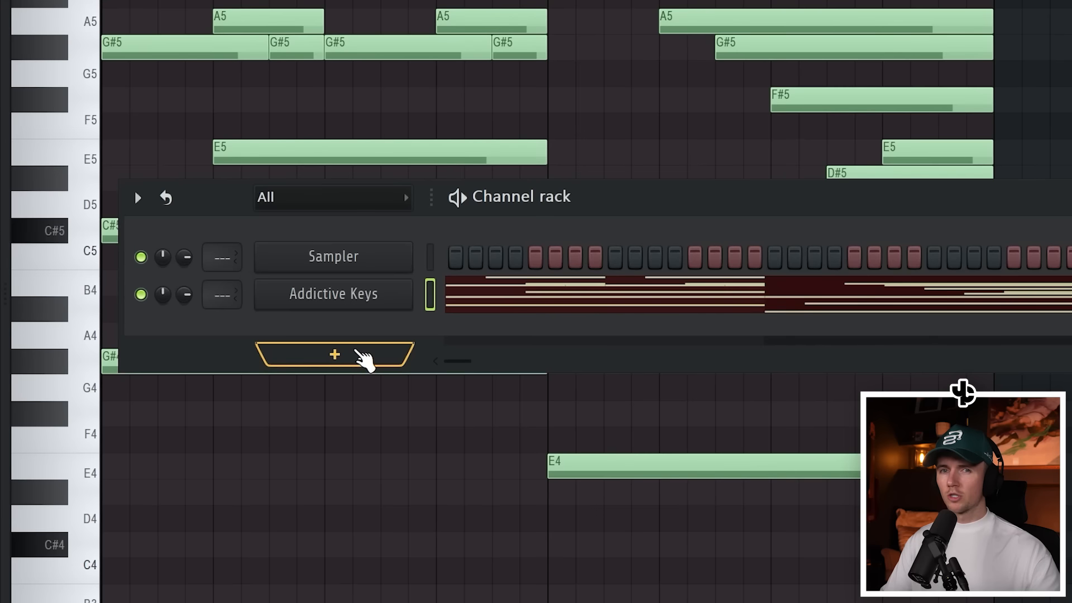
Add a Kontakt 7 channel for the melody and place a B3 bass note across bar 2.
{"action": "left_click", "coordinate": [358, 351]}
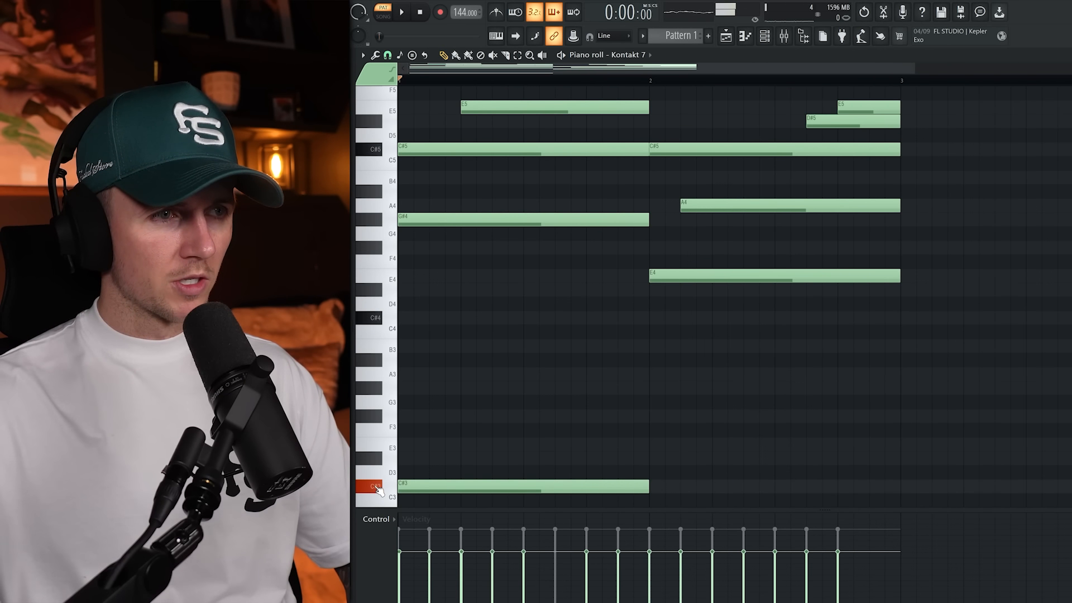
{"action": "scroll", "coordinate": [385, 420], "scroll_direction": "down", "scroll_amount": 4}
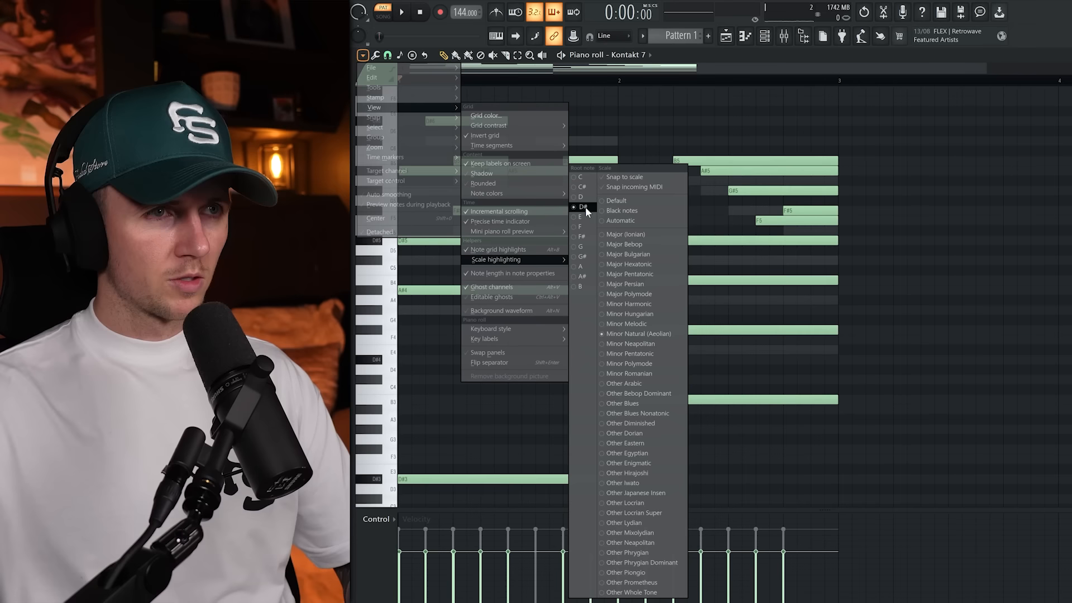
{"action": "left_click", "coordinate": [585, 207]}
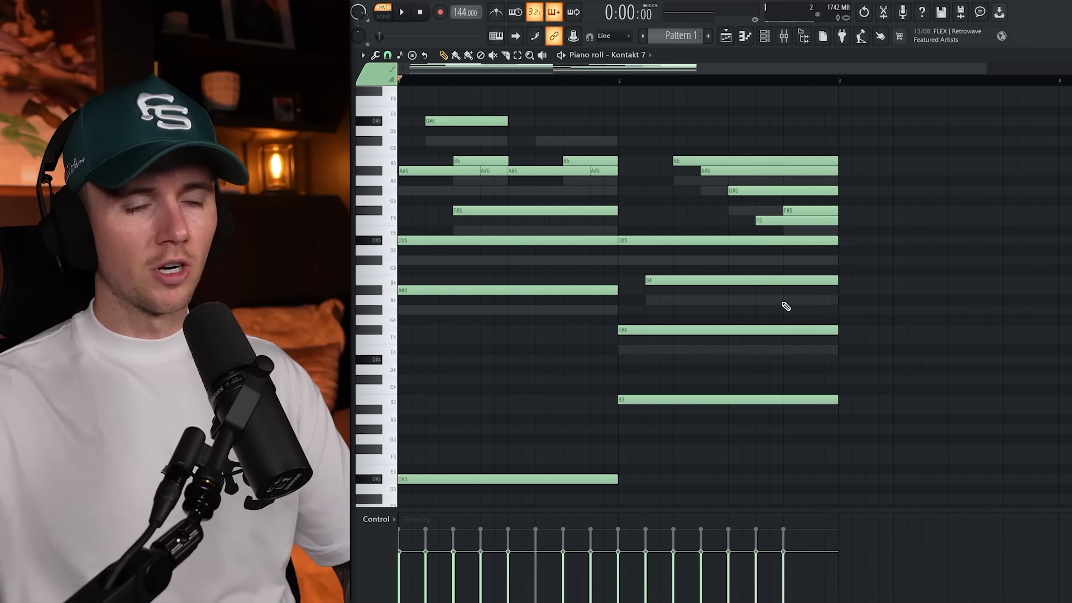
{"action": "key", "text": "space"}
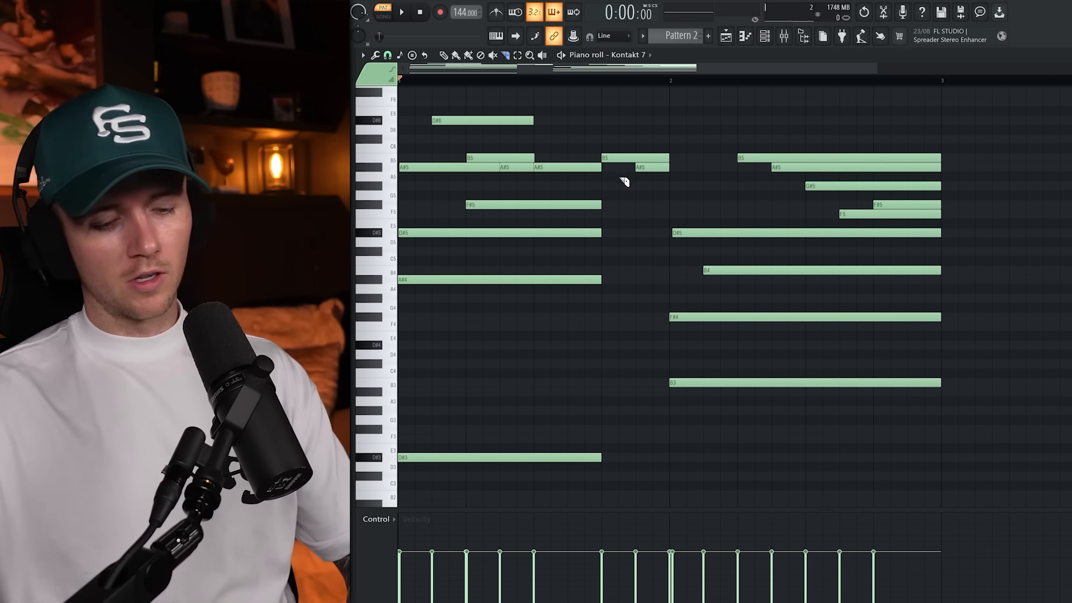
Start the second chord before bar 2, add a short F4 note closing the bar, and extend F#4 up to it.
{"action": "left_click_drag", "start_coordinate": [957, 125], "coordinate": [687, 376]}
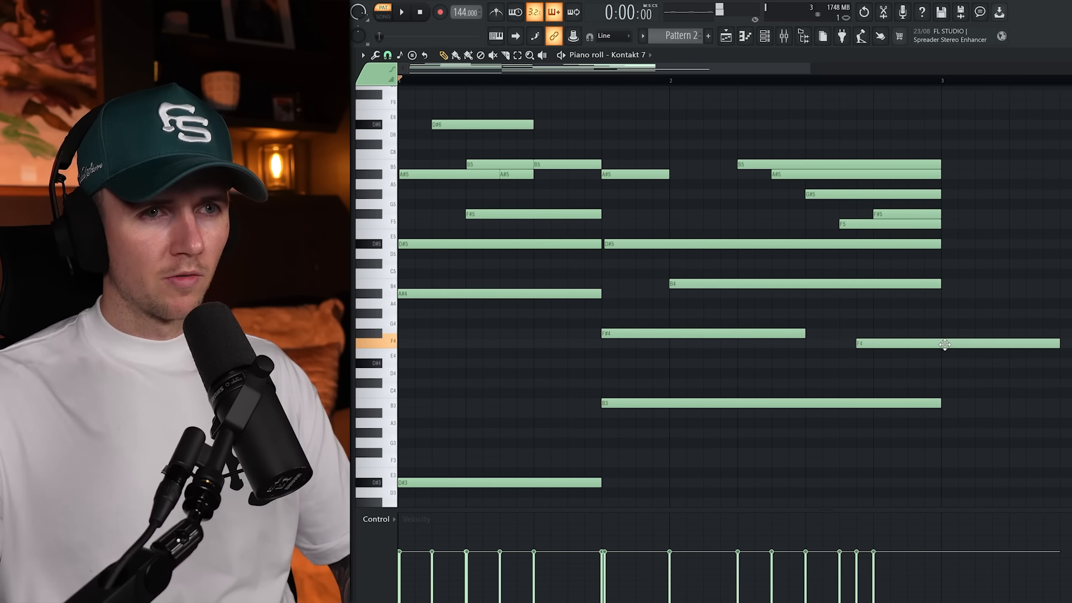
{"action": "key", "text": "space"}
{"action": "left_click_drag", "start_coordinate": [987, 343], "coordinate": [1004, 343]}
{"action": "left_click_drag", "start_coordinate": [1071, 344], "coordinate": [944, 353]}
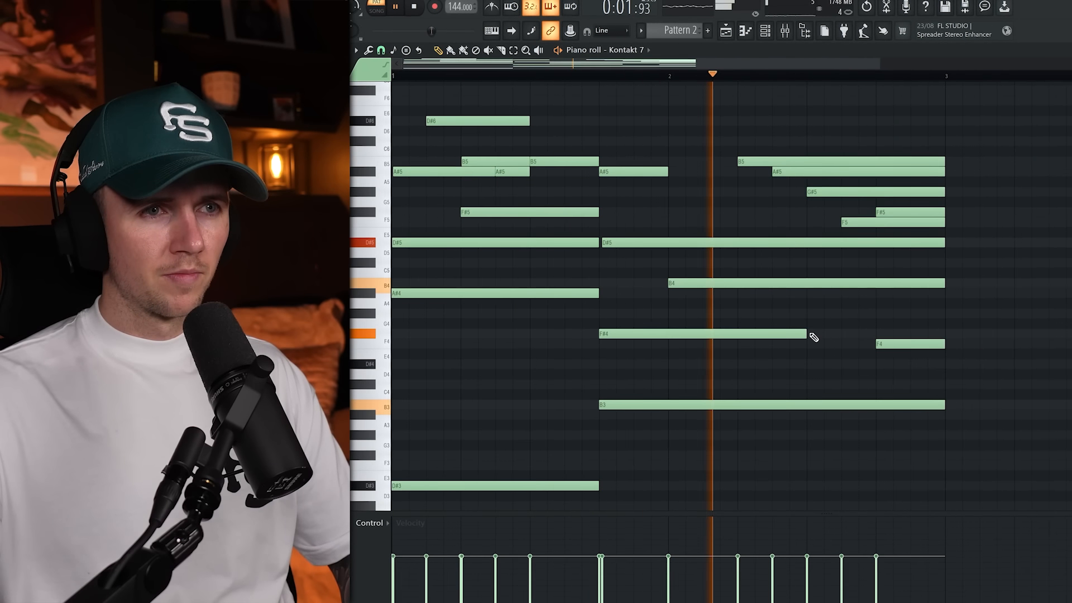
{"action": "left_click_drag", "start_coordinate": [805, 335], "coordinate": [878, 334]}
{"action": "scroll", "coordinate": [694, 338], "scroll_direction": "down", "scroll_amount": 1}
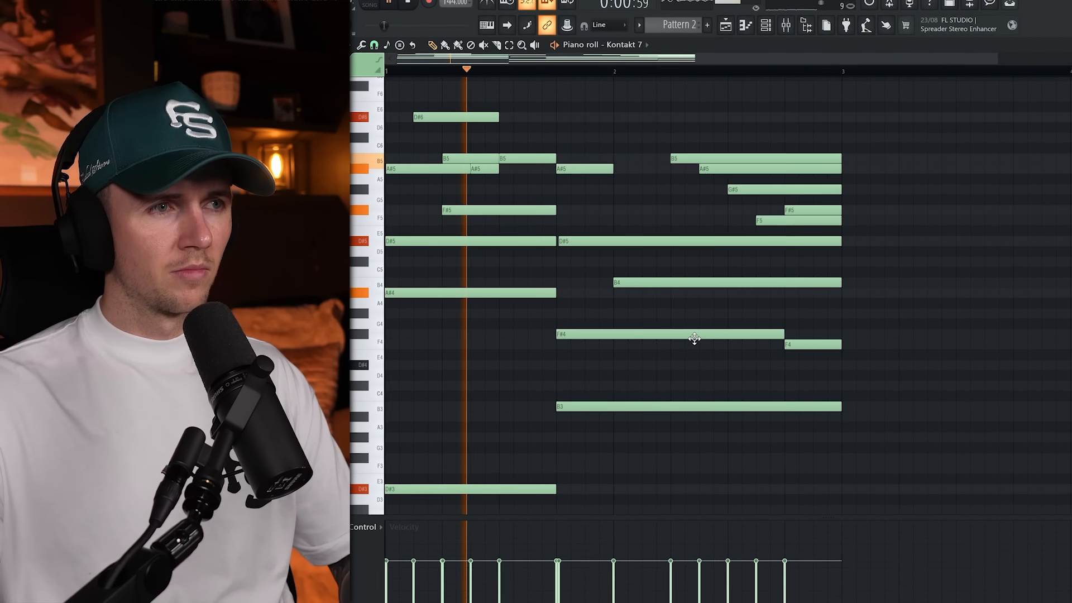
Duplicate the two-bar Kontakt 7 melody into bars 3 and 4.
{"action": "scroll", "coordinate": [637, 366], "scroll_direction": "down", "scroll_amount": 1}
{"action": "scroll", "coordinate": [636, 343], "scroll_direction": "down", "scroll_amount": 1}
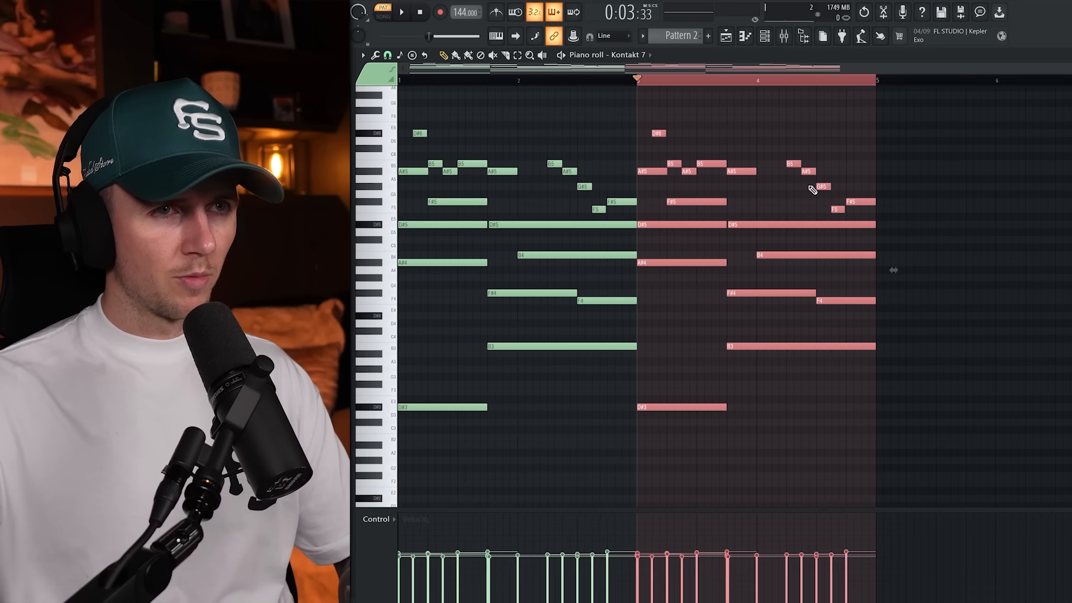
{"action": "key", "text": "ctrl+d"}
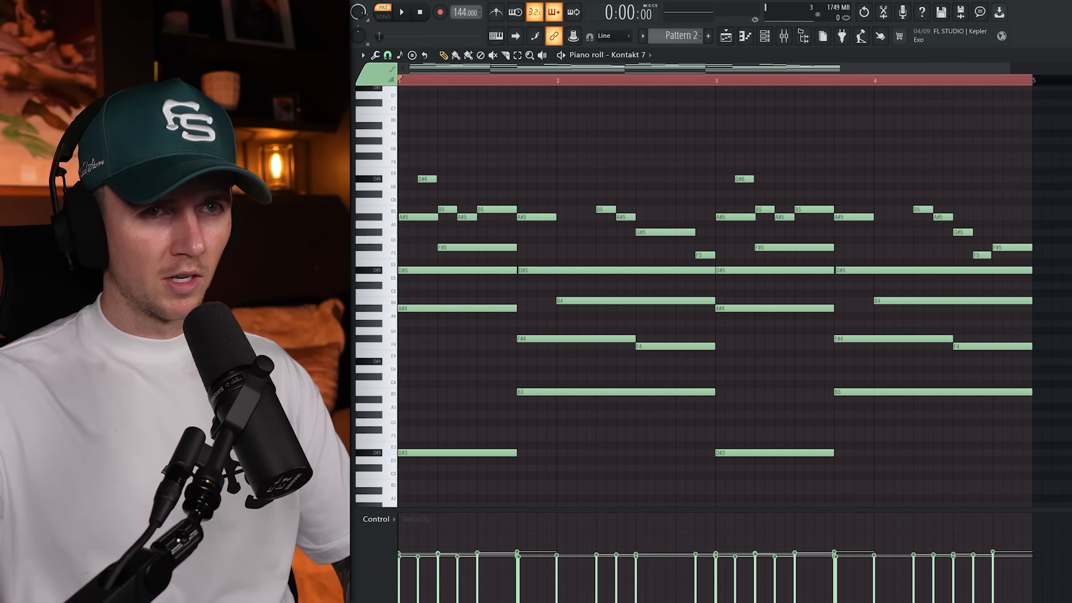
{"action": "scroll", "coordinate": [743, 162], "scroll_direction": "down", "scroll_amount": 1}
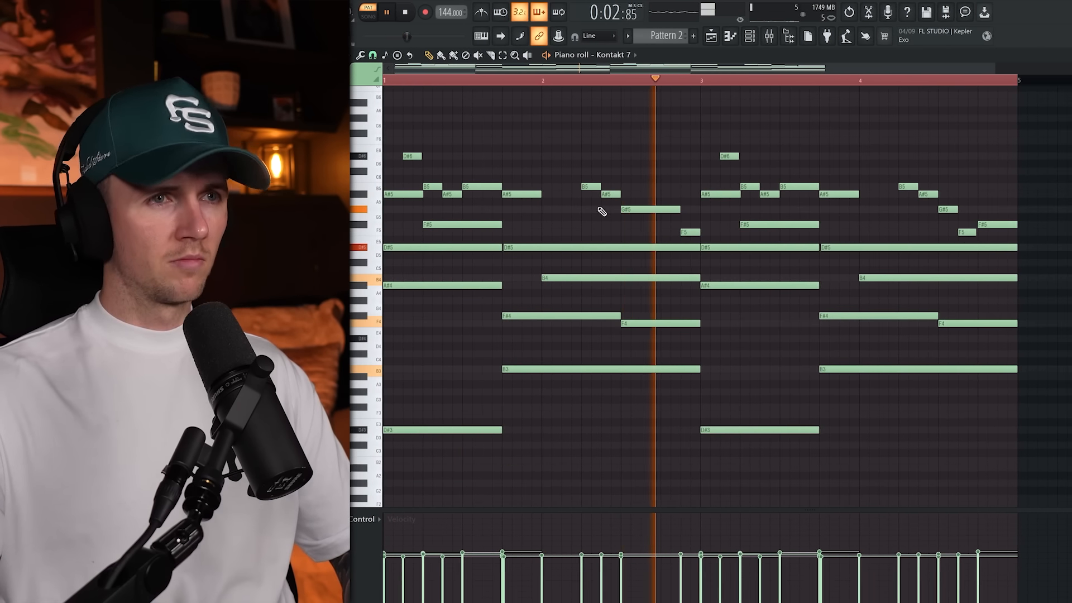
{"action": "scroll", "coordinate": [825, 130], "scroll_direction": "down", "scroll_amount": 1}
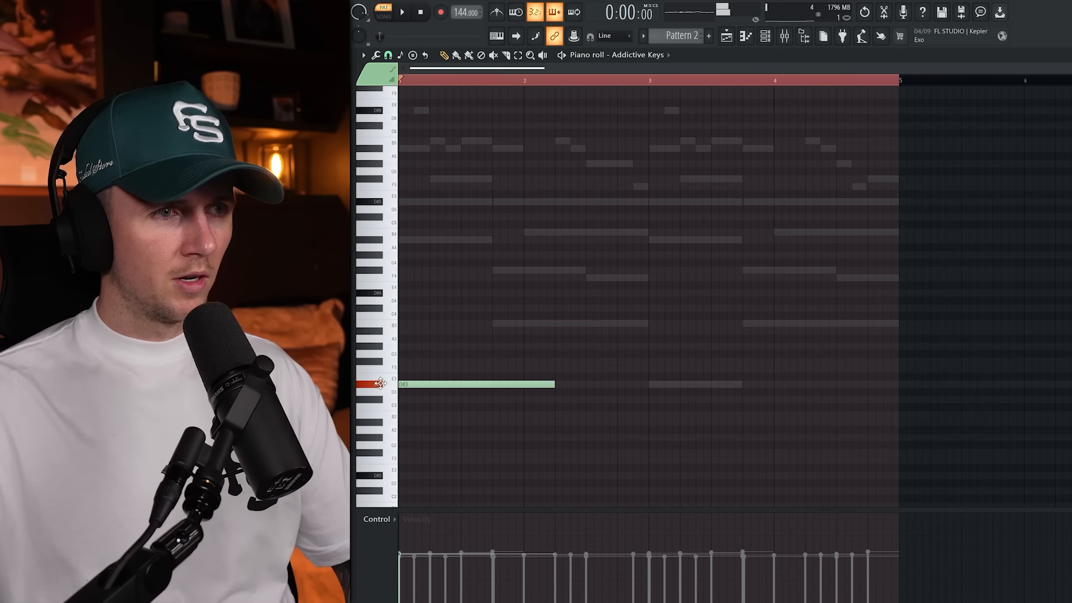
Fit D#3 and B3 bass notes to the chord lengths in Addictive Keys and copy them into bars 3 and 4.
{"action": "left_click_drag", "start_coordinate": [552, 385], "coordinate": [499, 385]}
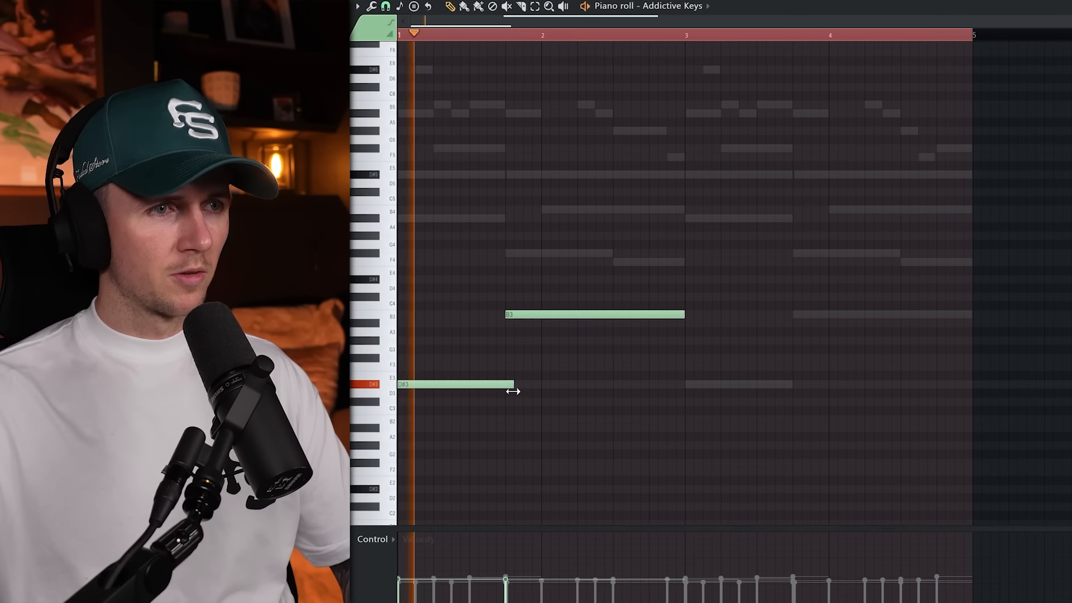
{"action": "left_click_drag", "start_coordinate": [586, 275], "coordinate": [810, 387]}
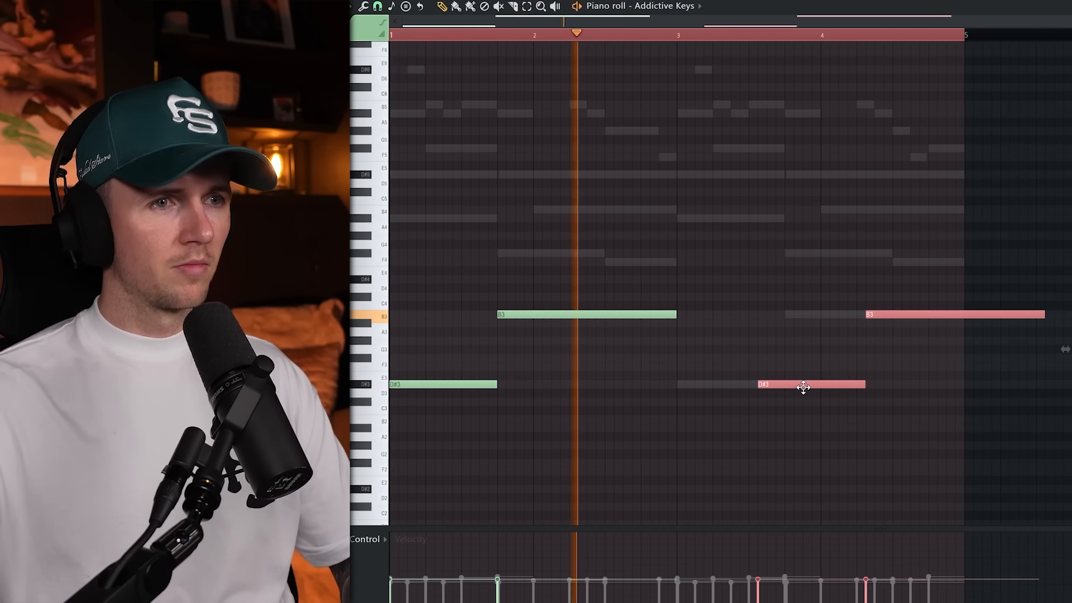
{"action": "scroll", "coordinate": [722, 370], "scroll_direction": "up", "scroll_amount": 1}
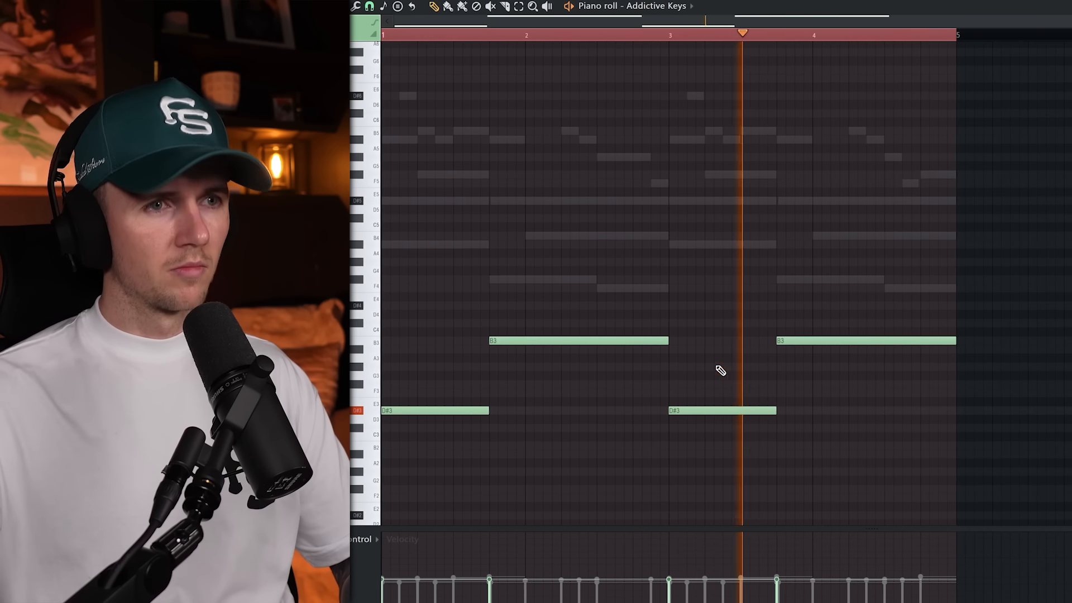
Shorten bar 4's B3 bass note and place short A#3 notes at the ends of bars 2 and 4.
{"action": "scroll", "coordinate": [728, 340], "scroll_direction": "down", "scroll_amount": 1}
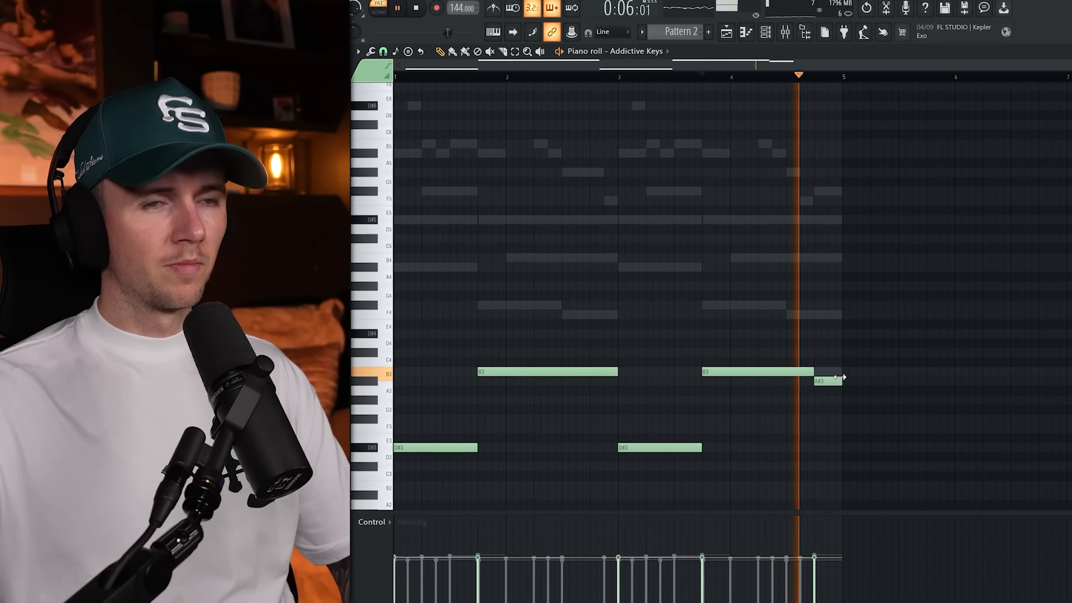
{"action": "scroll", "coordinate": [761, 310], "scroll_direction": "down", "scroll_amount": 2}
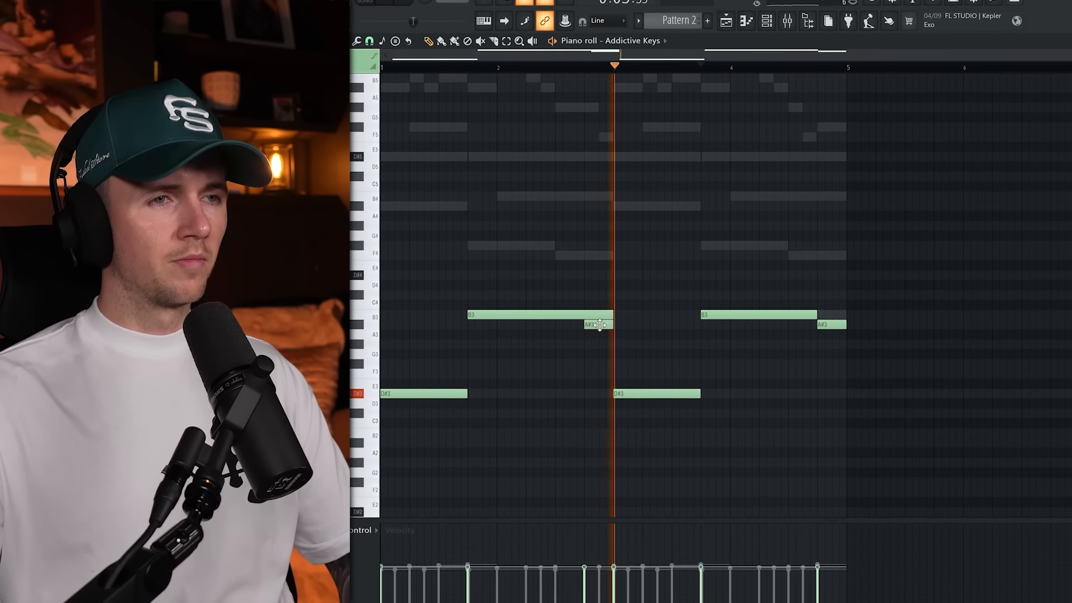
{"action": "scroll", "coordinate": [730, 349], "scroll_direction": "up", "scroll_amount": 1}
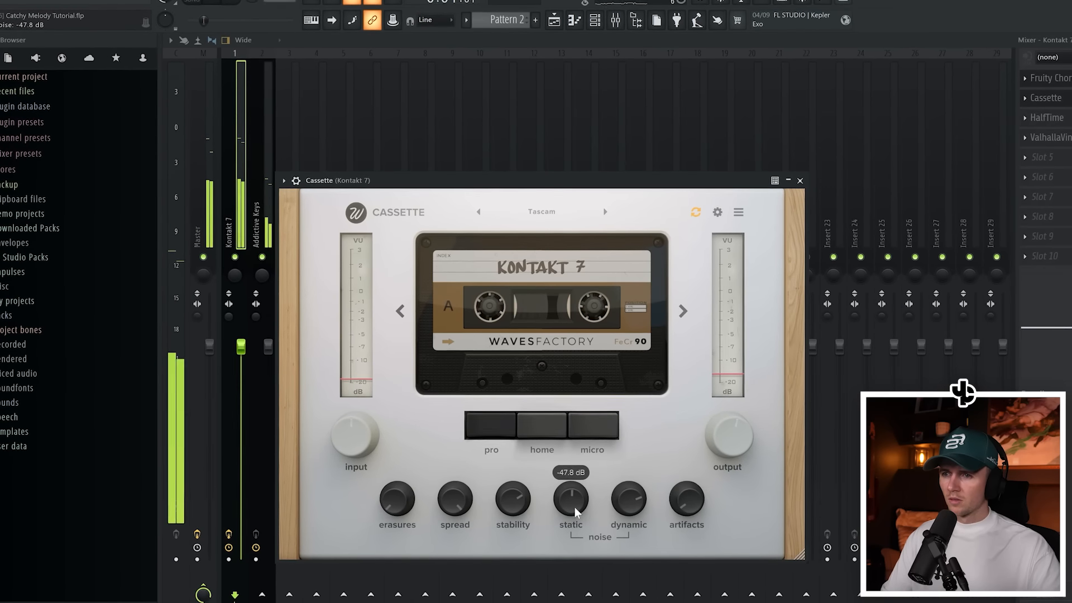
Adjust the static noise in Cassette on the Kontakt 7 track and set its output to 3.9 dB.
{"action": "mouse_move", "coordinate": [572, 521]}
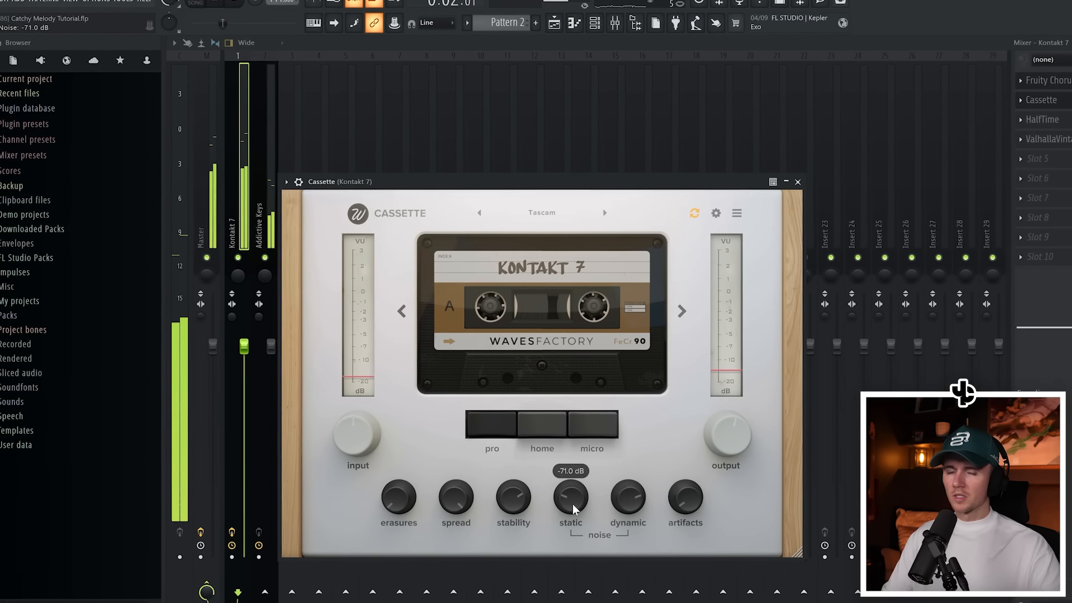
{"action": "left_click_drag", "start_coordinate": [573, 504], "coordinate": [574, 512]}
{"action": "left_click_drag", "start_coordinate": [724, 447], "coordinate": [723, 440]}
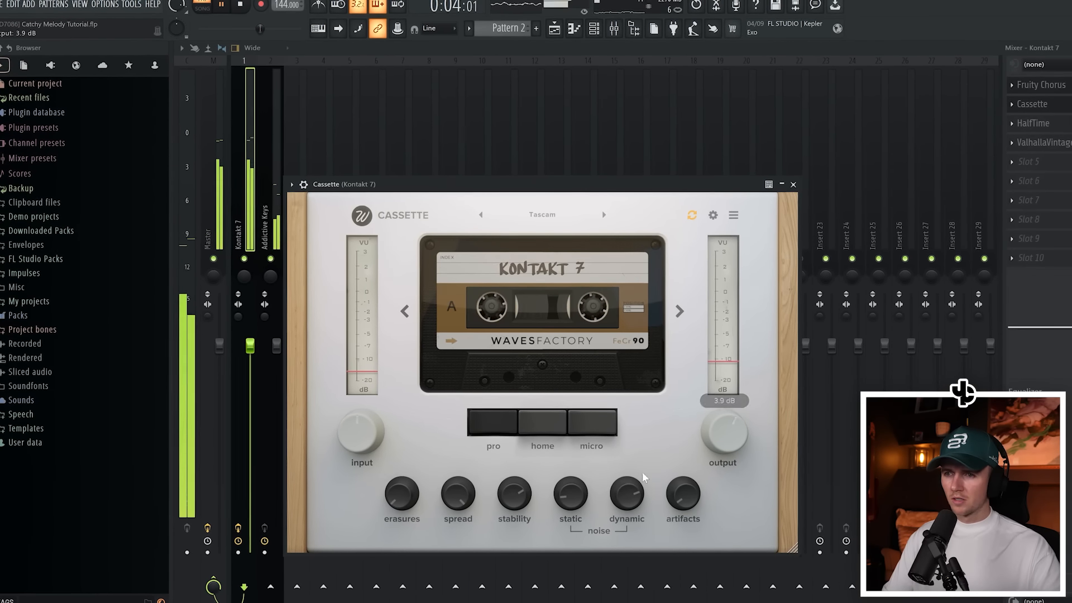
{"action": "left_click_drag", "start_coordinate": [575, 502], "coordinate": [577, 504]}
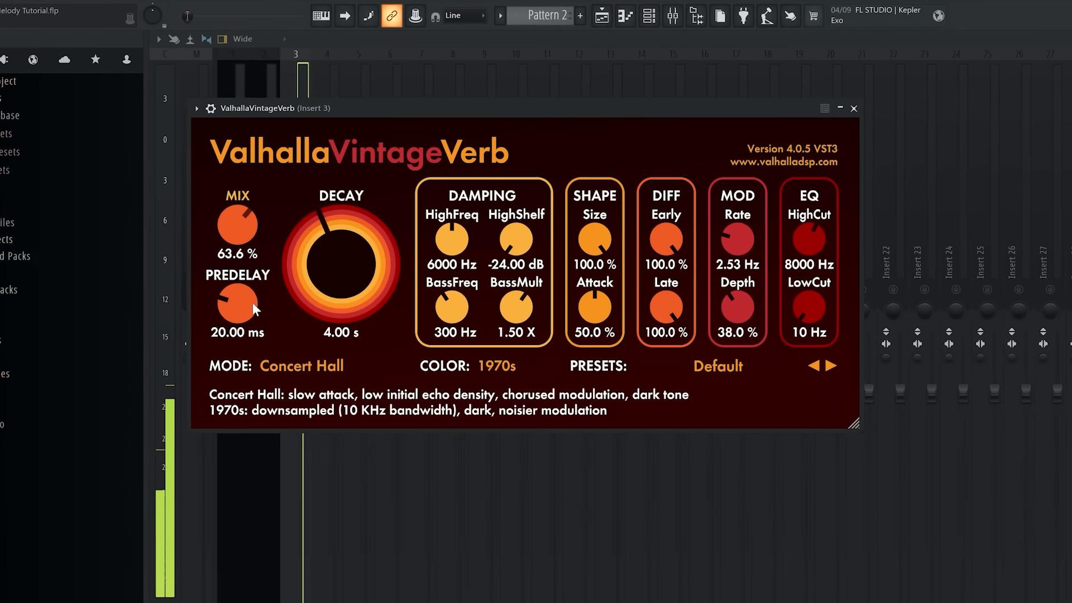
Adjust the ValhallaVintageVerb decay on Insert 3 and close the Gypsy Violin instrument window.
{"action": "left_click_drag", "start_coordinate": [329, 271], "coordinate": [331, 280]}
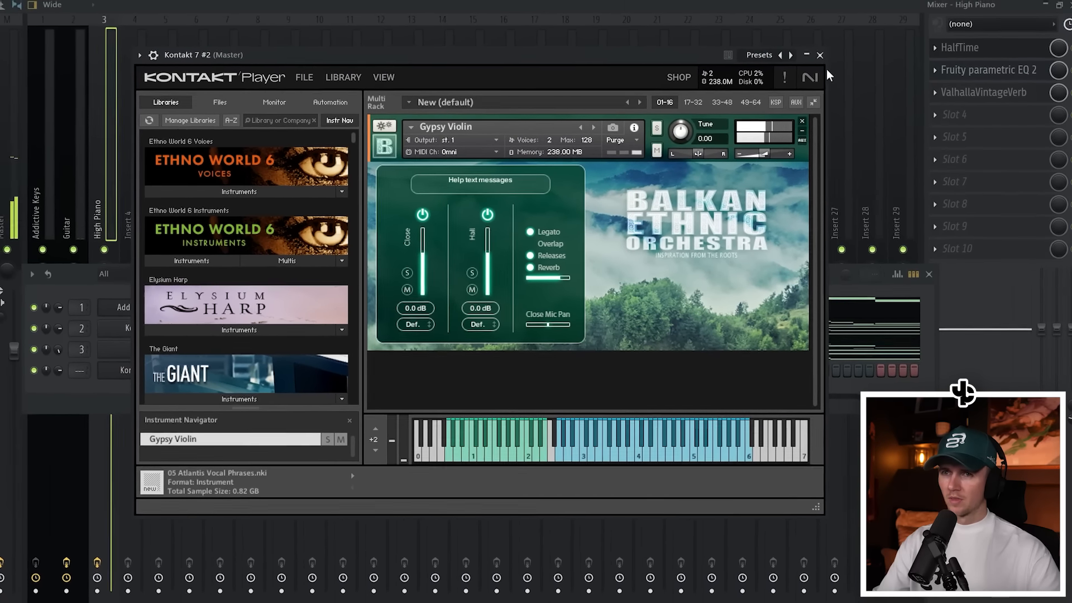
{"action": "left_click", "coordinate": [819, 54]}
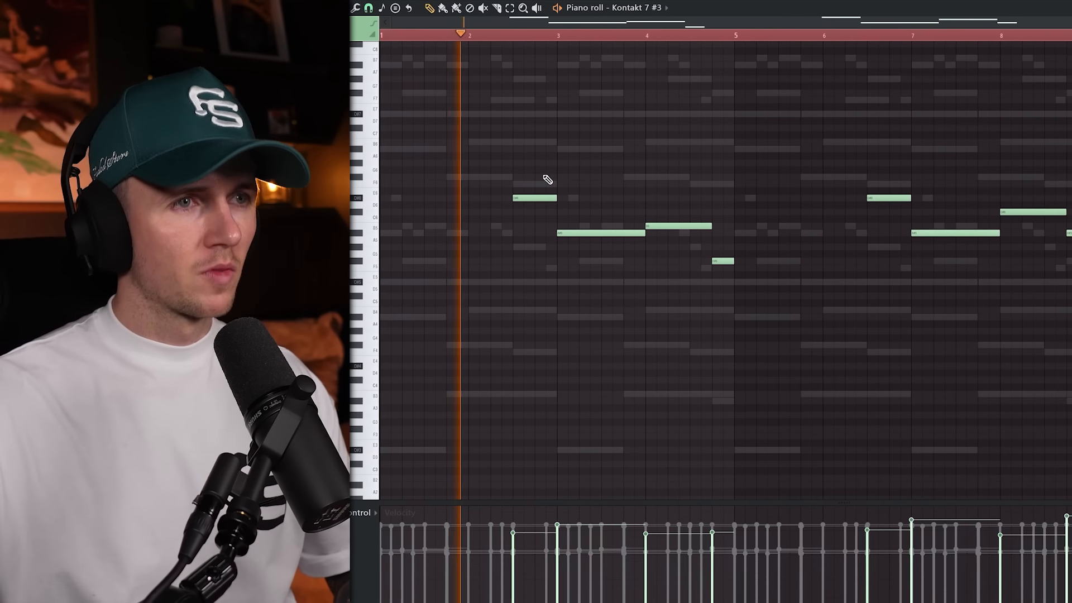
Examine the Kontakt 7 #3 violin melody across its bars against the ghost notes during playback.
{"action": "scroll", "coordinate": [450, 365], "scroll_direction": "up", "scroll_amount": 2}
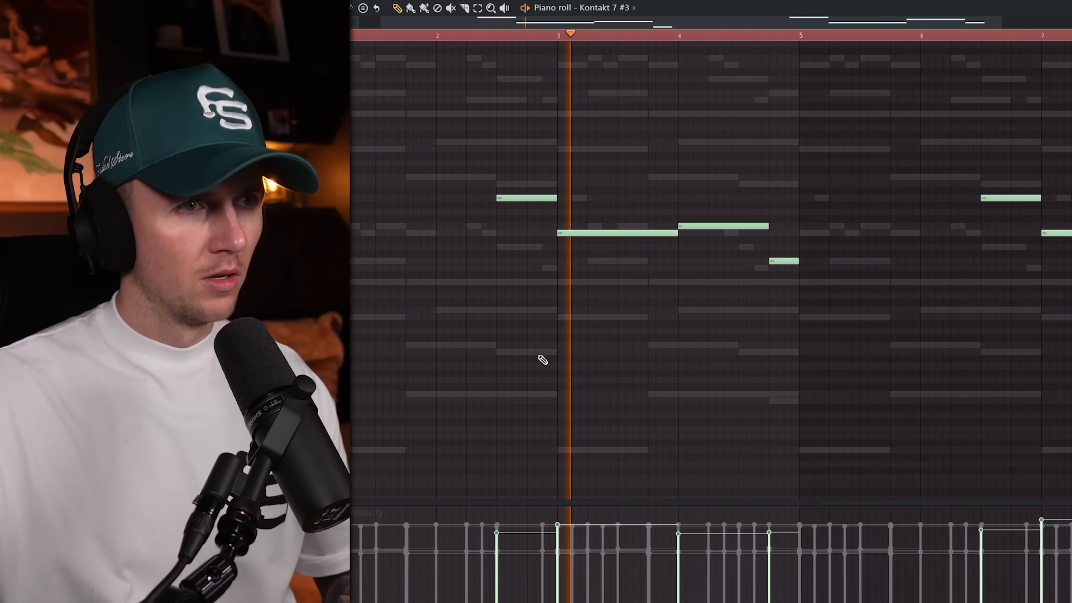
{"action": "scroll", "coordinate": [692, 328], "scroll_direction": "up", "scroll_amount": 1}
{"action": "scroll", "coordinate": [701, 325], "scroll_direction": "down", "scroll_amount": 1}
{"action": "scroll", "coordinate": [720, 305], "scroll_direction": "up", "scroll_amount": 3}
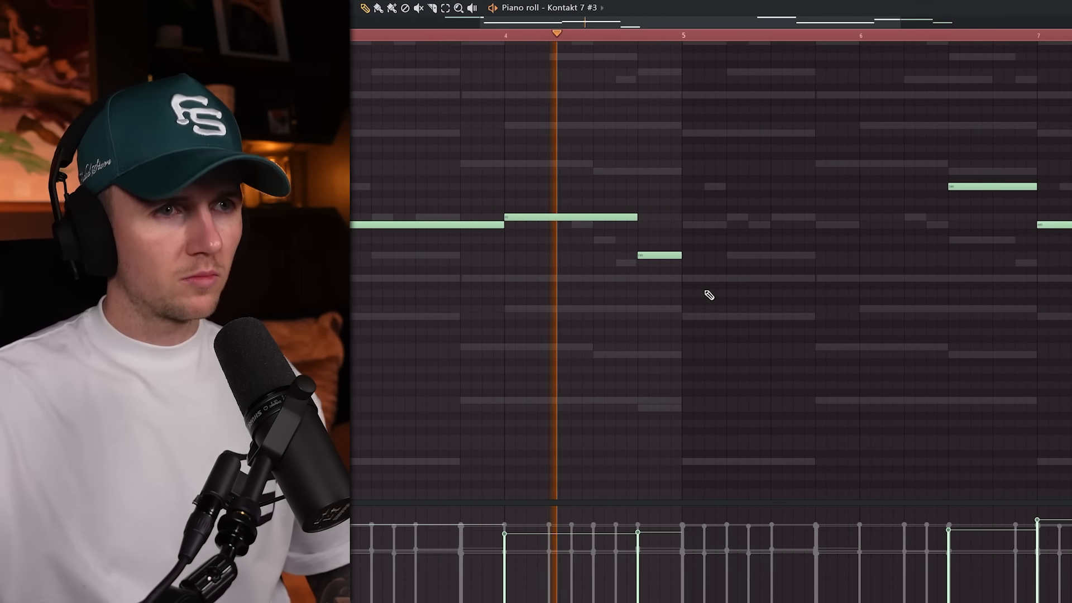
{"action": "scroll", "coordinate": [687, 296], "scroll_direction": "down", "scroll_amount": 3}
{"action": "scroll", "coordinate": [900, 274], "scroll_direction": "up", "scroll_amount": 2}
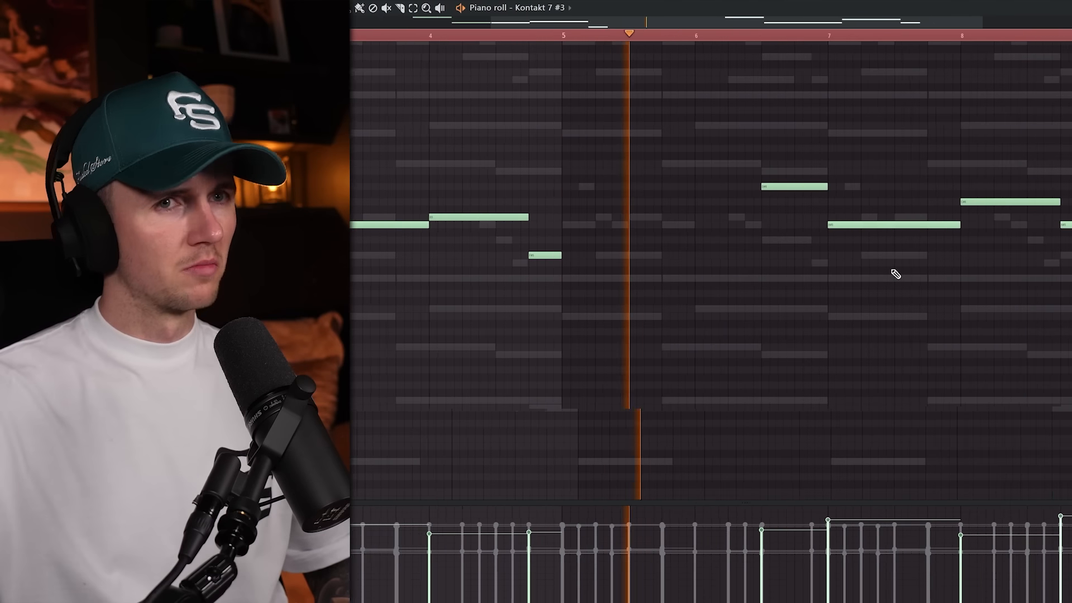
{"action": "scroll", "coordinate": [871, 317], "scroll_direction": "down", "scroll_amount": 3}
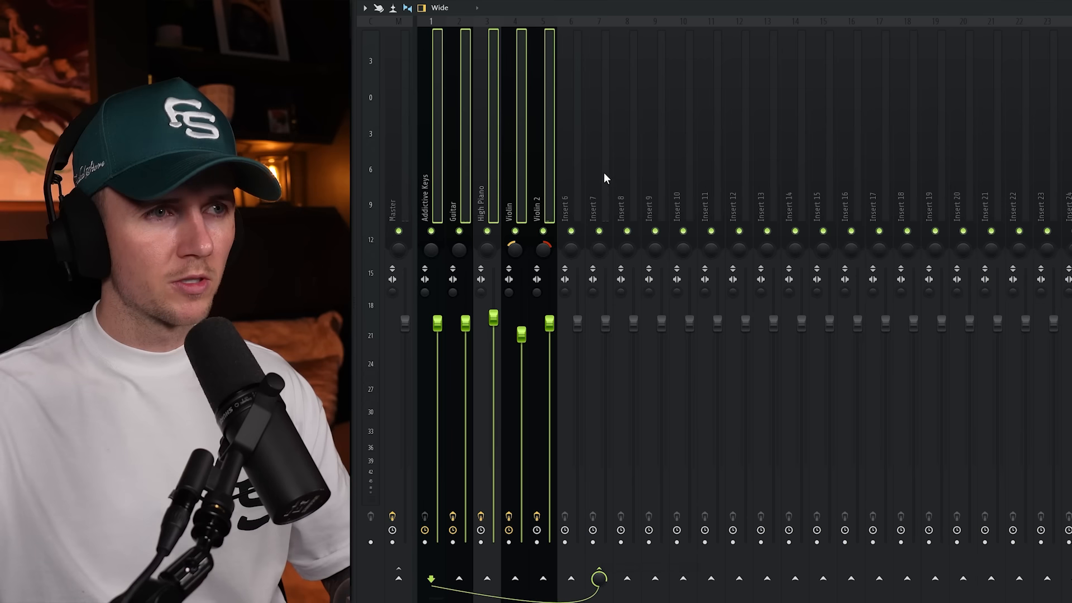
{"action": "left_click", "coordinate": [936, 73]}
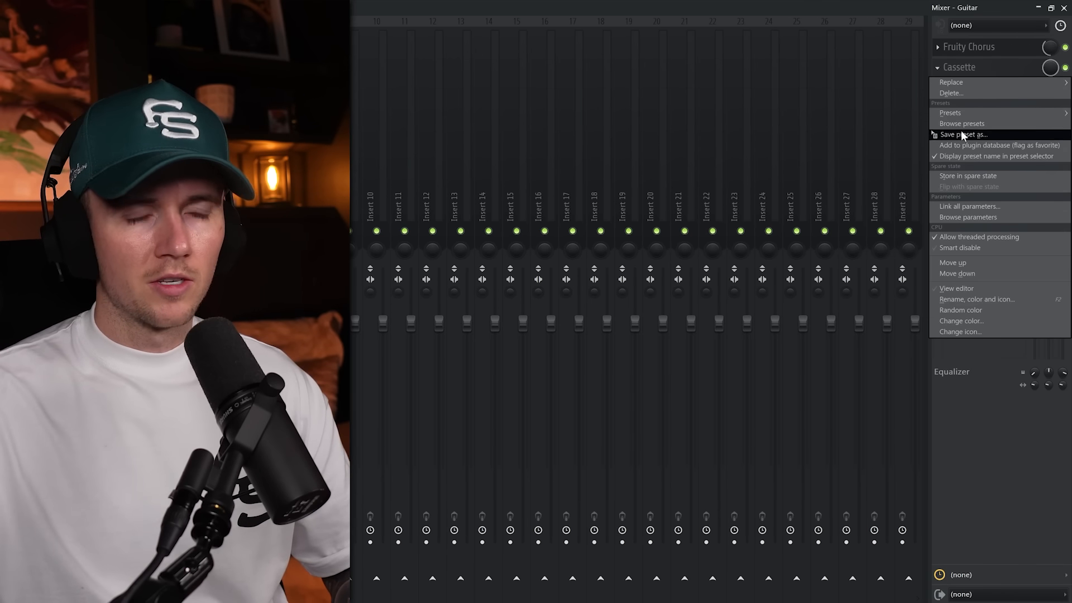
{"action": "left_click_drag", "start_coordinate": [961, 132], "coordinate": [604, 167]}
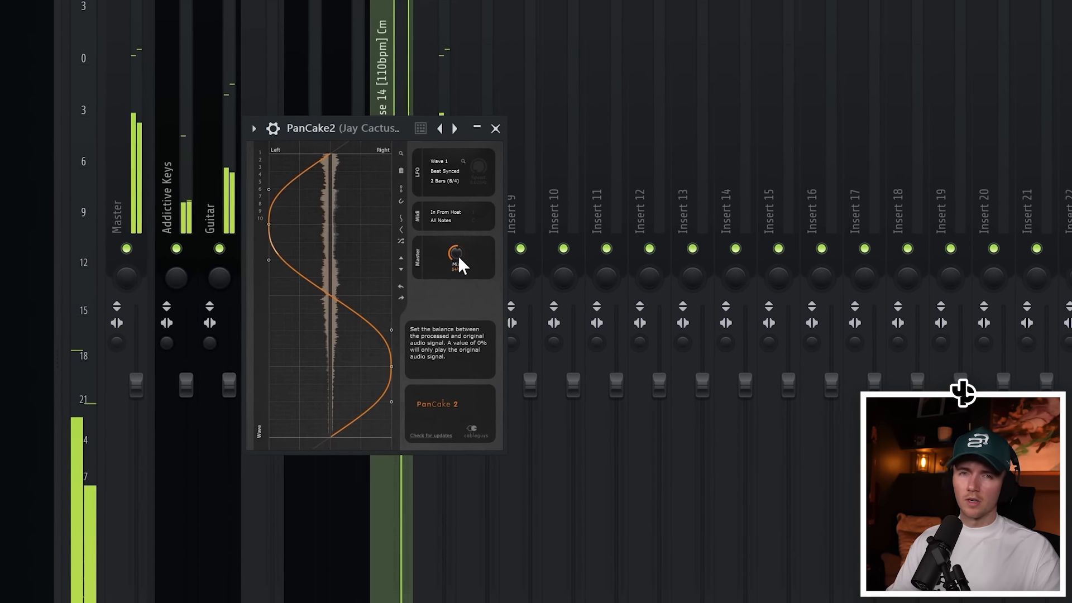
Close PanCake2 and rename the vocal phrase's mixer track as Vocals.
{"action": "left_click", "coordinate": [488, 137]}
{"action": "right_click", "coordinate": [391, 179]}
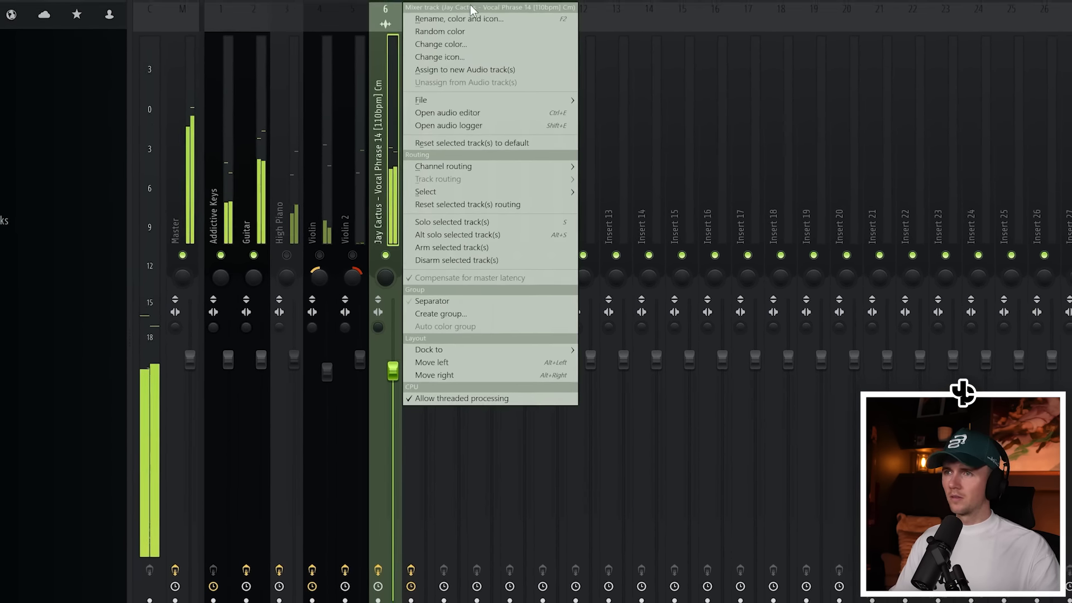
{"action": "left_click", "coordinate": [471, 8]}
{"action": "type", "text": "Vocals"}
{"action": "key", "text": "Return"}
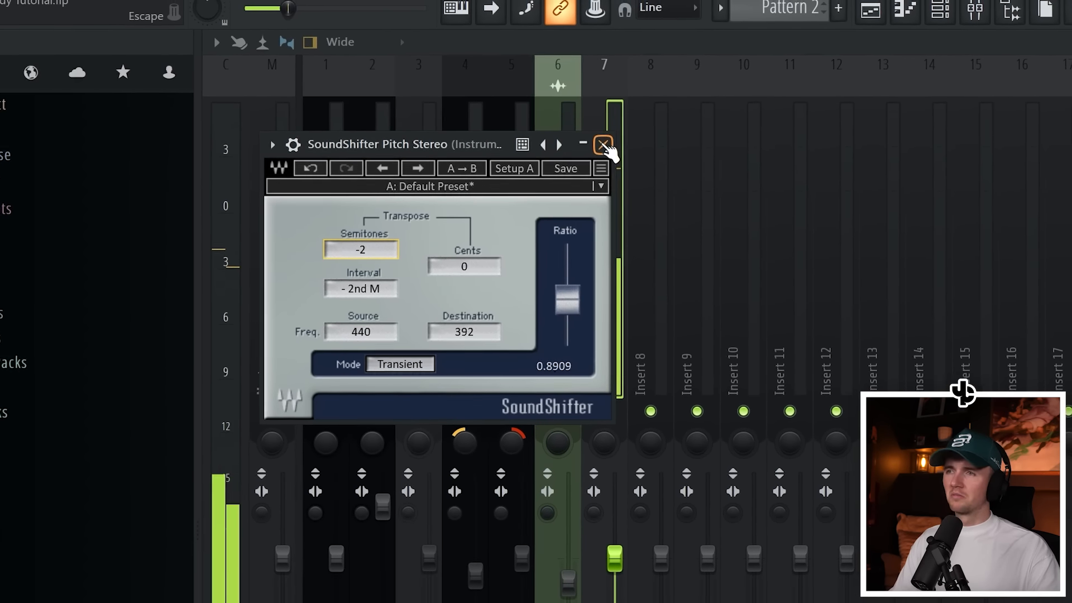
Close SoundShifter Pitch Stereo and add Saturn Snare from the drum kit's Snares folder to the channel rack.
{"action": "left_click", "coordinate": [603, 147]}
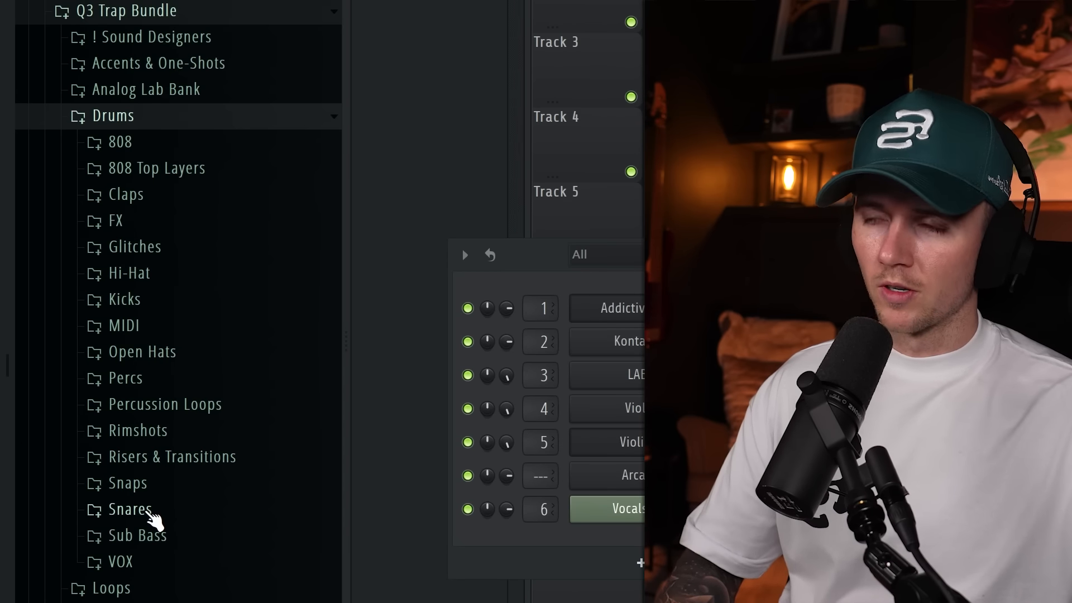
{"action": "left_click", "coordinate": [151, 511]}
{"action": "scroll", "coordinate": [150, 447], "scroll_direction": "down", "scroll_amount": 8}
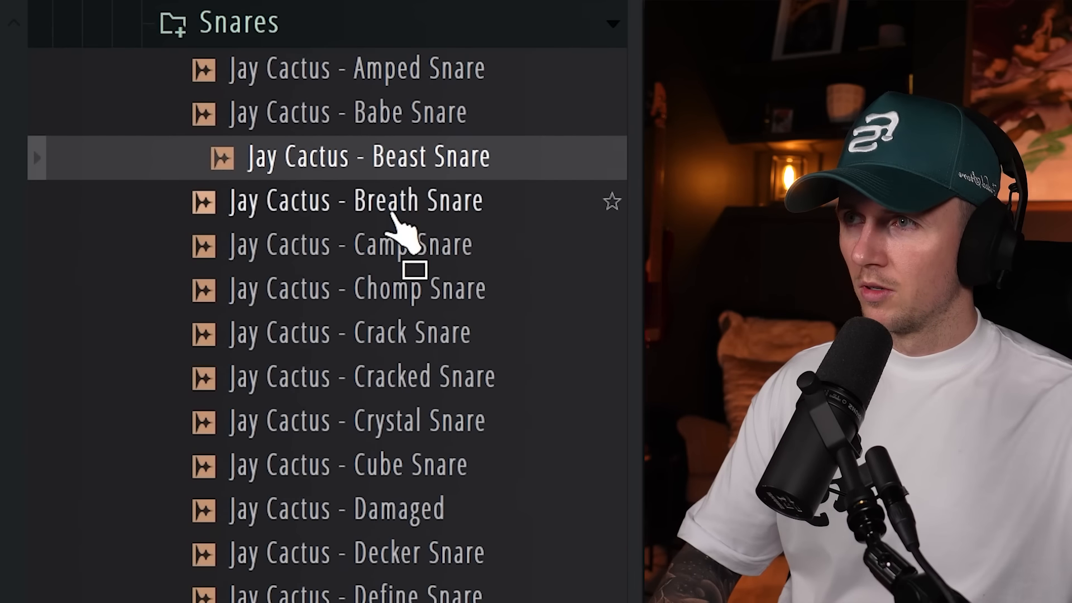
{"action": "scroll", "coordinate": [392, 213], "scroll_direction": "down", "scroll_amount": 10}
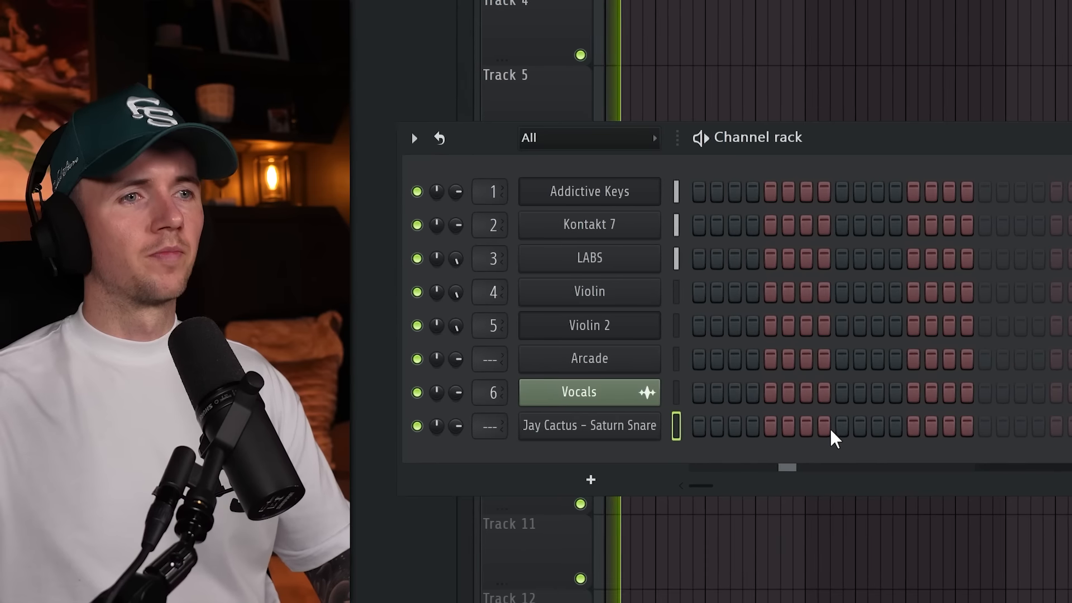
Place a Saturn Snare hit on the third beat of each of bars 1 to 4.
{"action": "left_click", "coordinate": [842, 426]}
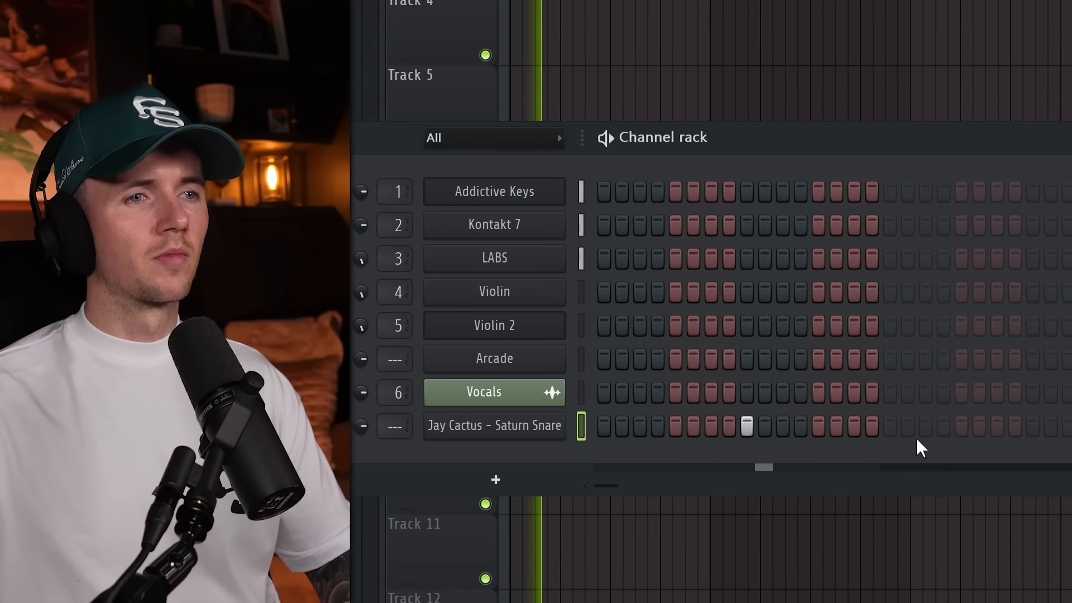
{"action": "left_click", "coordinate": [842, 427]}
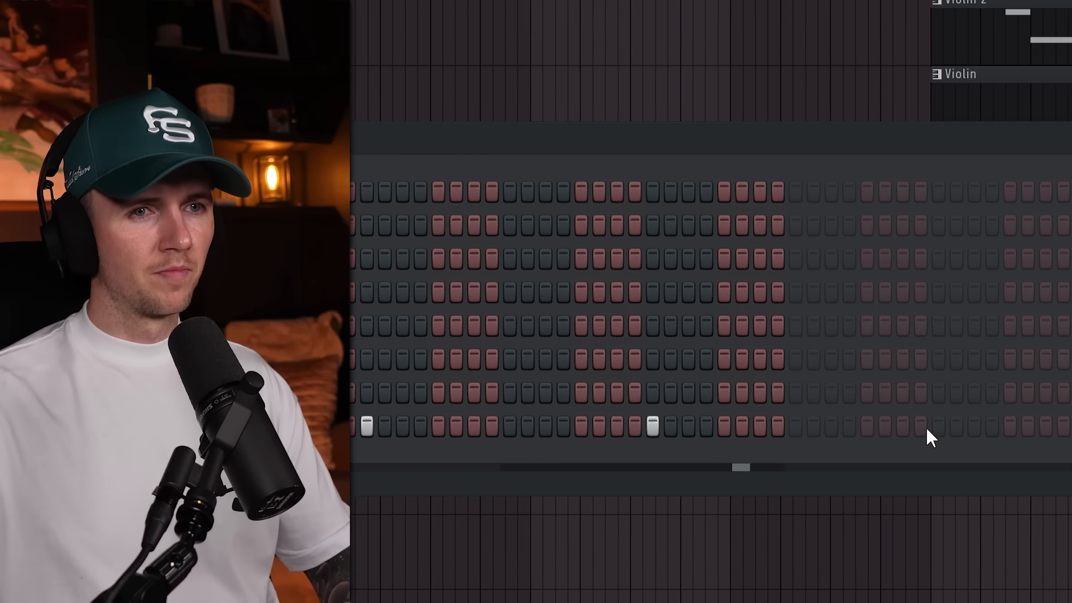
{"action": "left_click", "coordinate": [1034, 427]}
{"action": "left_click", "coordinate": [1033, 426]}
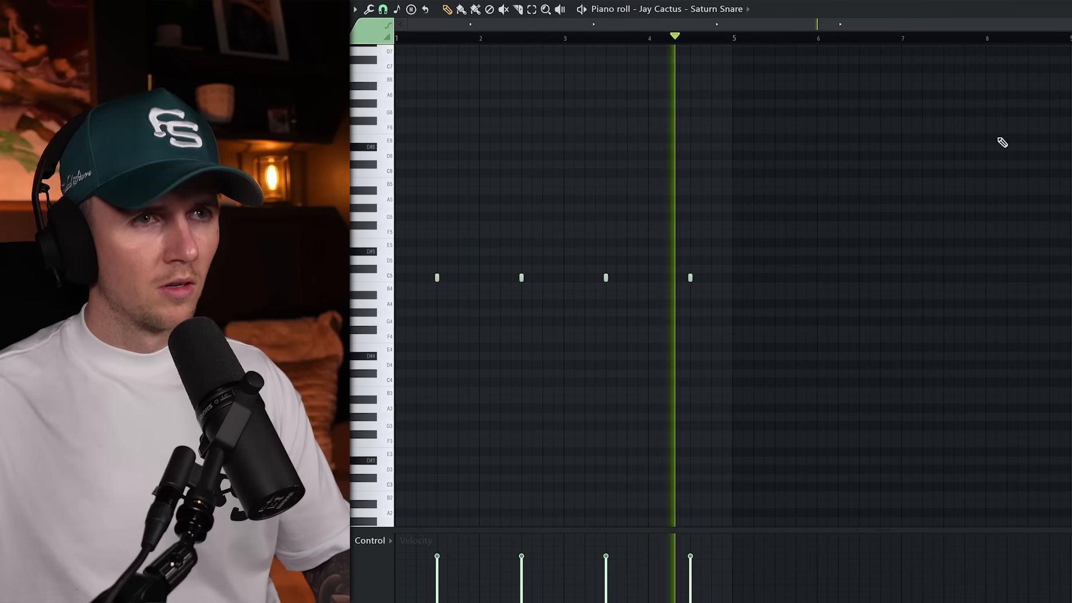
Duplicate the four Saturn Snare hits into bars 5 to 8 and deselect them.
{"action": "key", "text": "ctrl+a"}
{"action": "key", "text": "ctrl+b"}
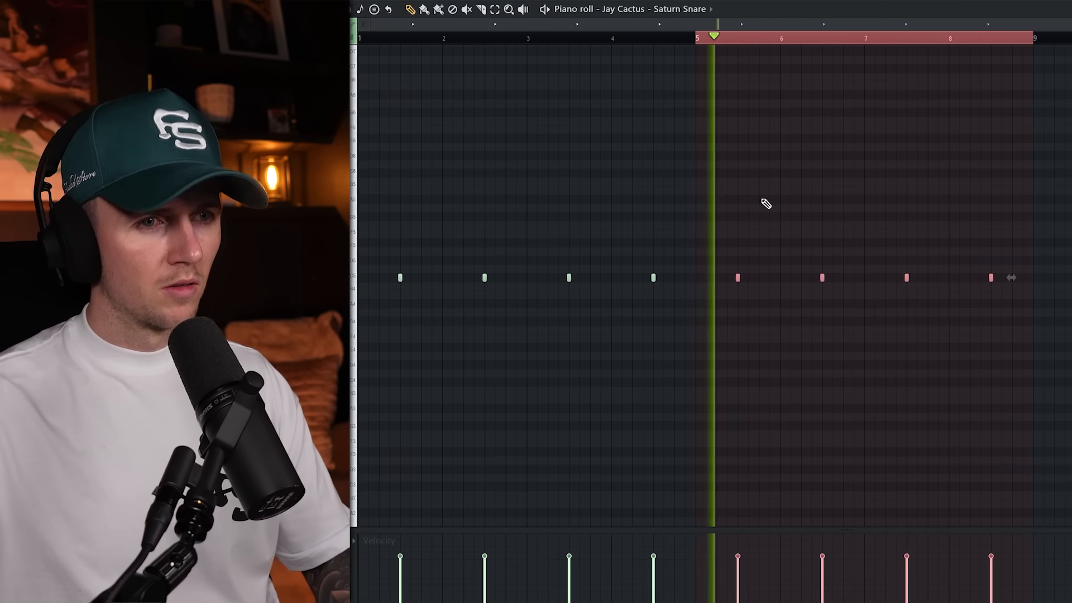
{"action": "key", "text": "ctrl+a"}
{"action": "key", "text": "ctrl+d"}
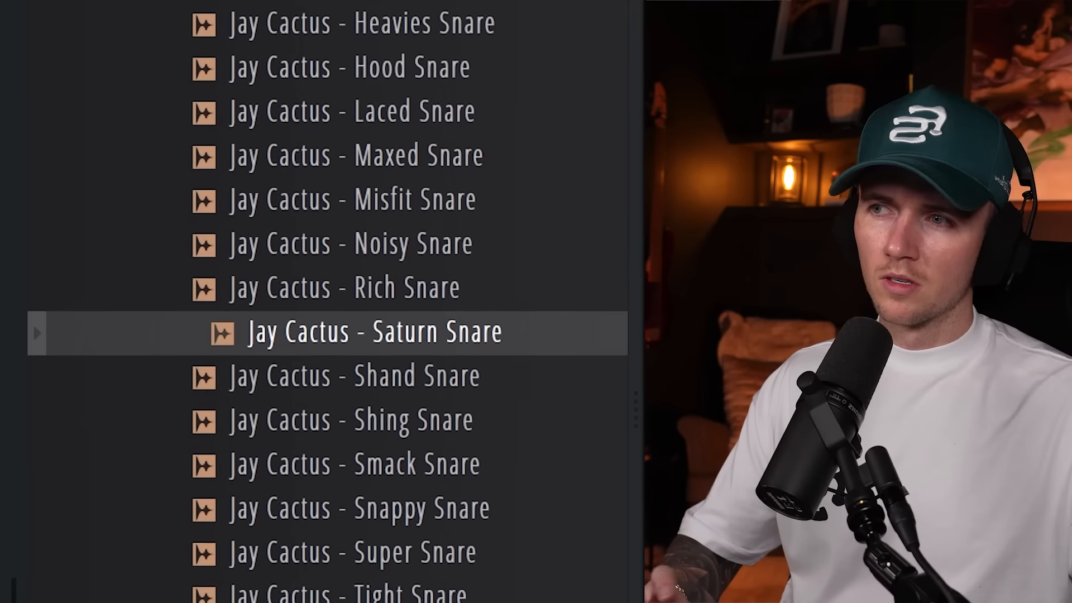
Add extra Saturn Snare hits on the third step of selected bars, between the main third-beat hits.
{"action": "left_click_drag", "start_coordinate": [503, 330], "coordinate": [469, 357]}
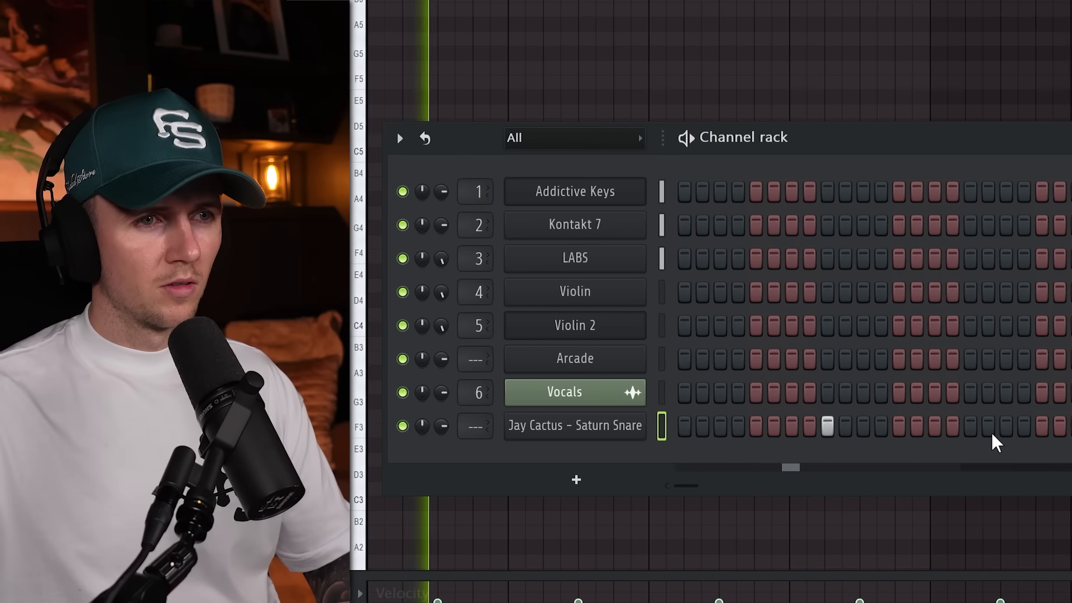
{"action": "left_click", "coordinate": [1006, 426]}
{"action": "left_click", "coordinate": [1071, 426]}
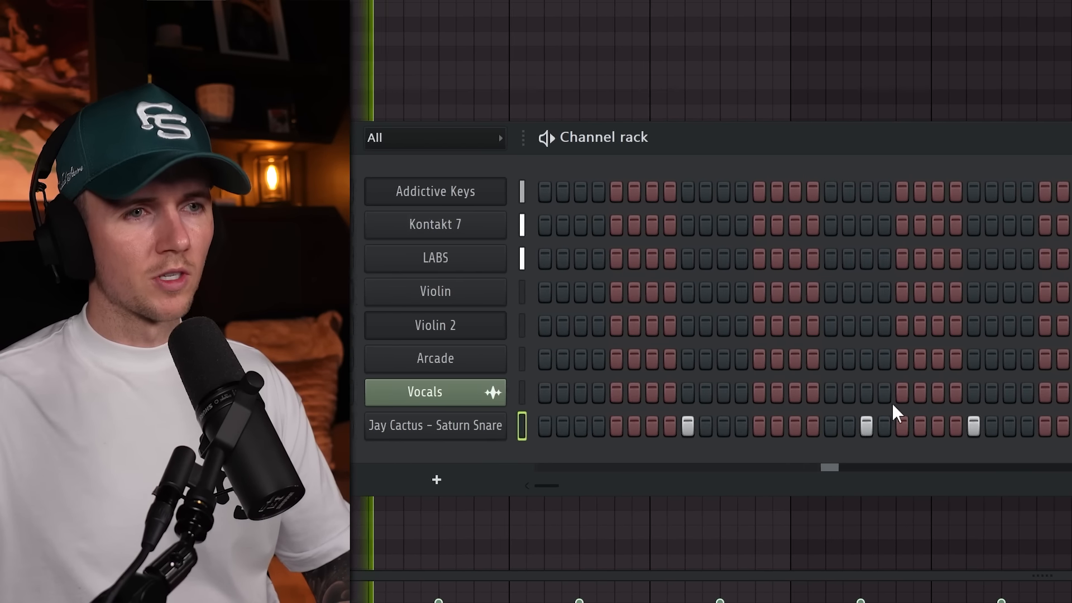
{"action": "left_click", "coordinate": [1048, 427]}
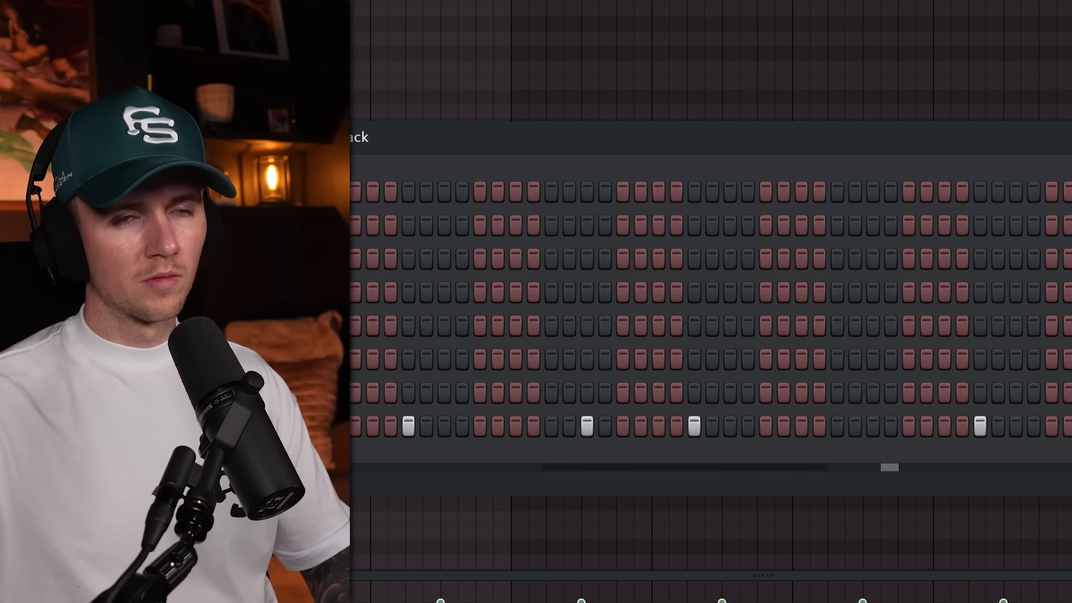
{"action": "left_click", "coordinate": [1019, 426]}
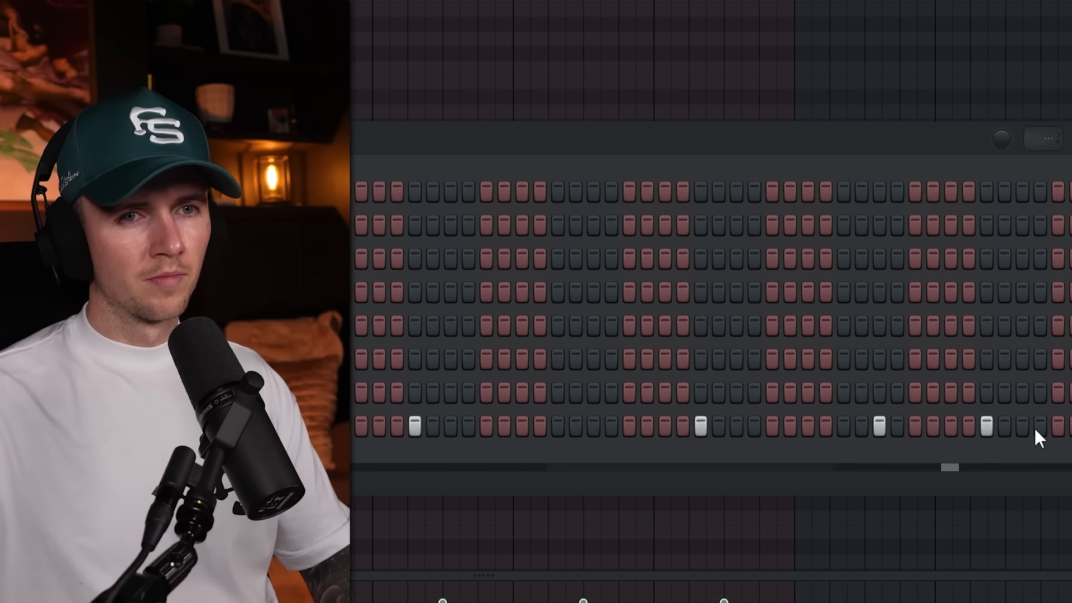
{"action": "left_click", "coordinate": [1020, 426]}
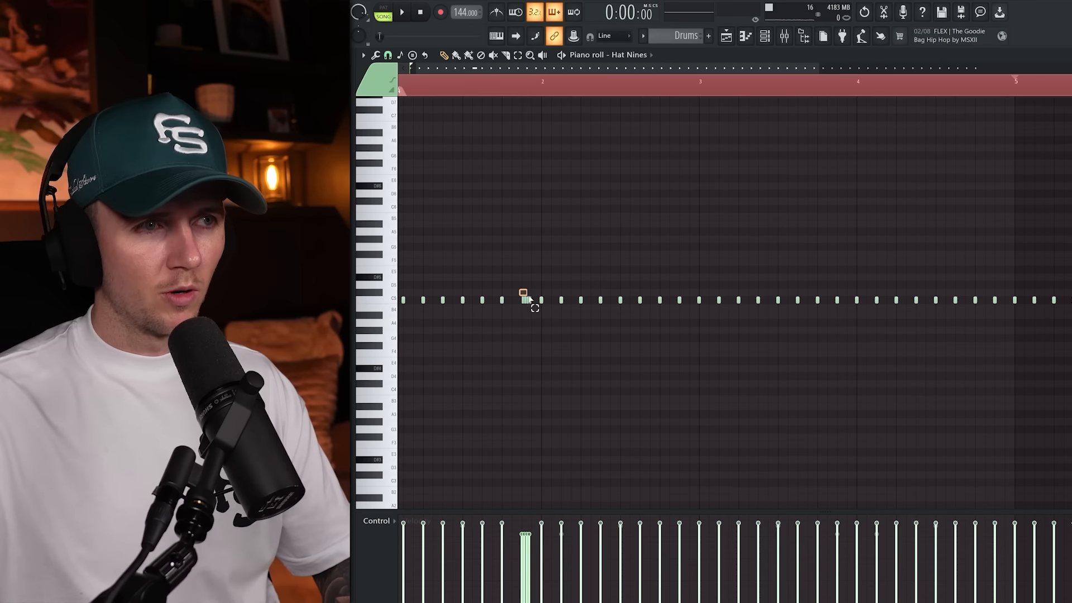
Place Glass Zay 808 notes across bars 1 to 4, using D5 at bars 1 and 3, A#4 in between and a closing A4.
{"action": "key", "text": "space"}
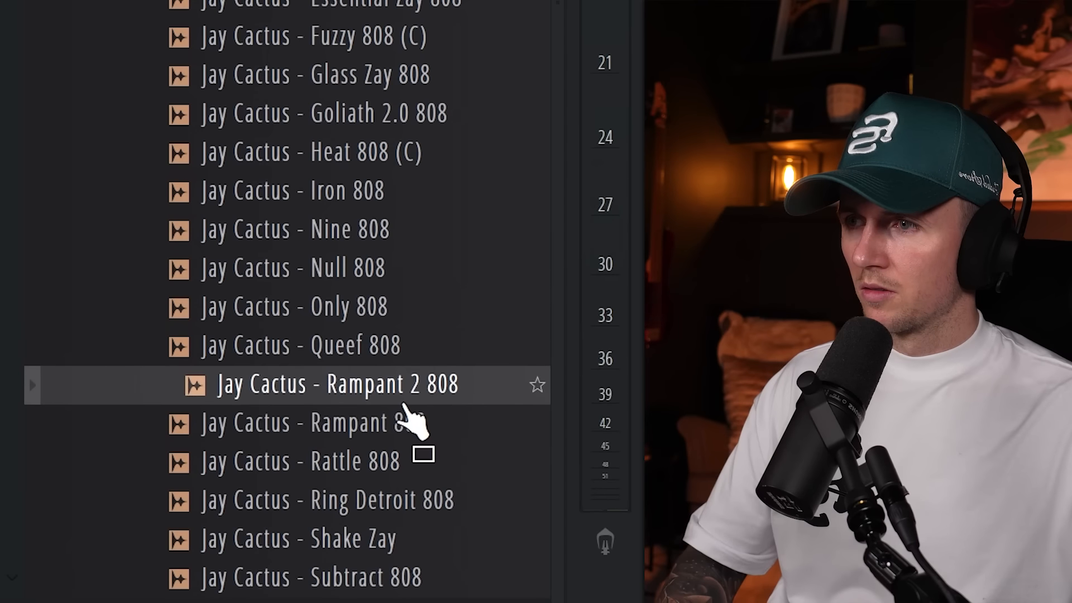
{"action": "left_click", "coordinate": [412, 430]}
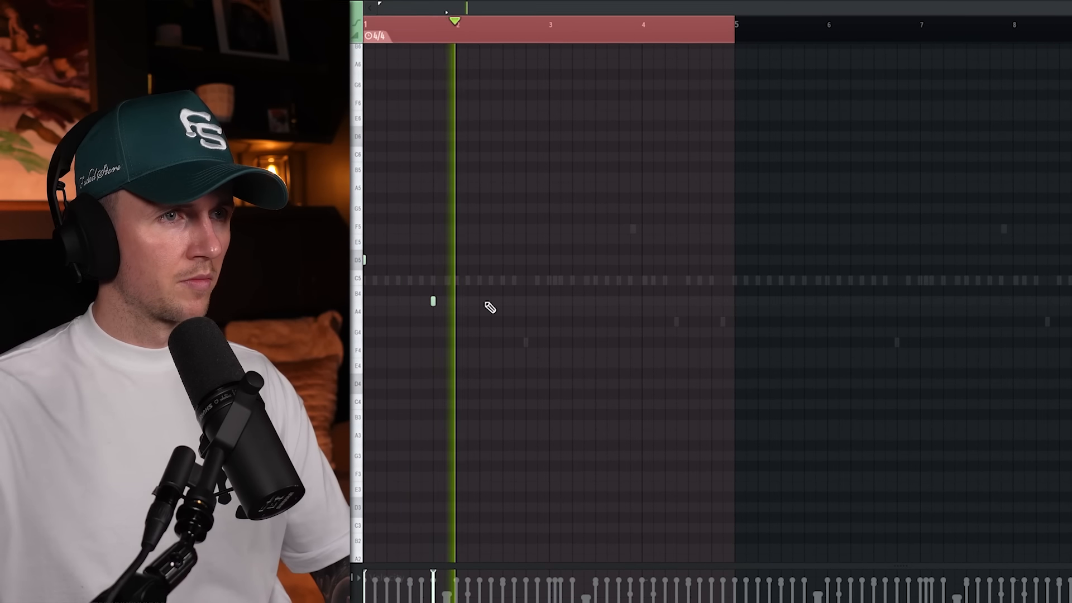
{"action": "left_click", "coordinate": [549, 261]}
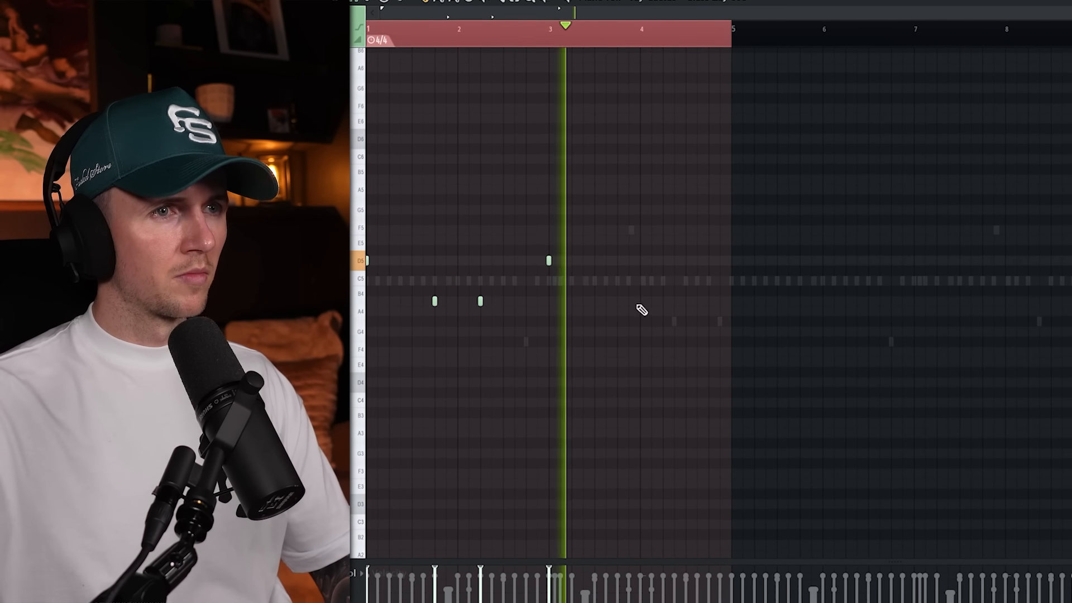
{"action": "left_click", "coordinate": [617, 301]}
{"action": "left_click", "coordinate": [663, 300]}
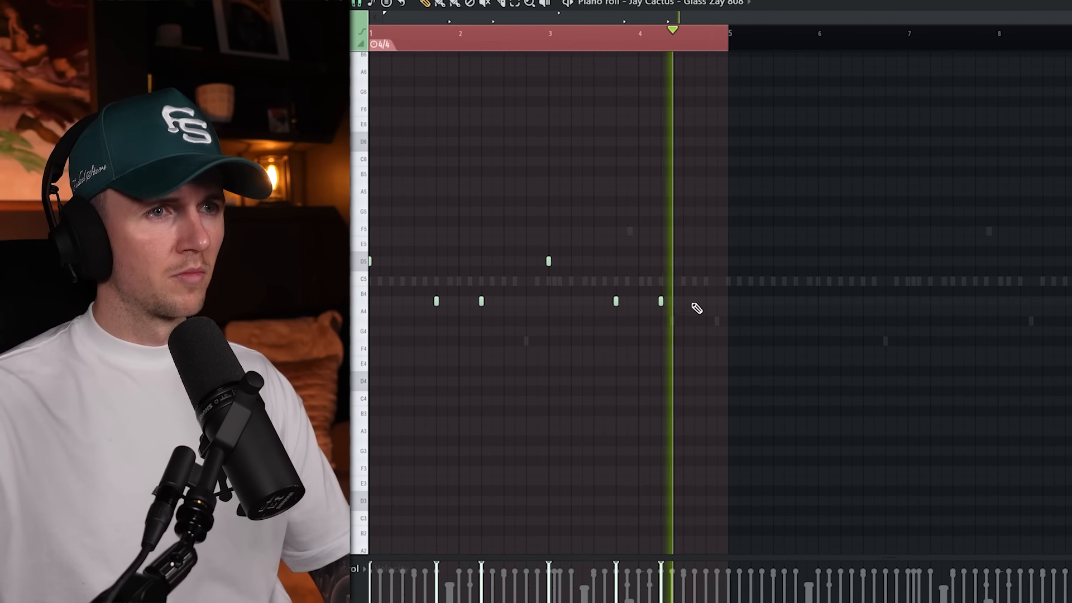
{"action": "left_click", "coordinate": [695, 191]}
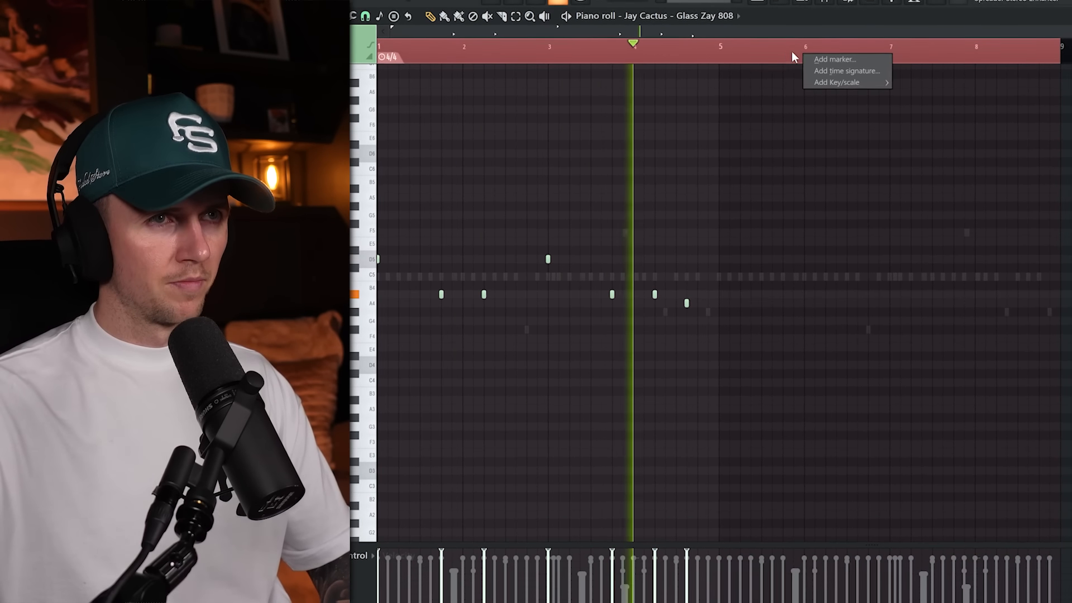
Duplicate the Glass Zay 808 notes into bars 5 to 8 and raise the A#4 note in bar 5 by one octave.
{"action": "left_click_drag", "start_coordinate": [793, 57], "coordinate": [749, 56]}
{"action": "key", "text": "ctrl+b"}
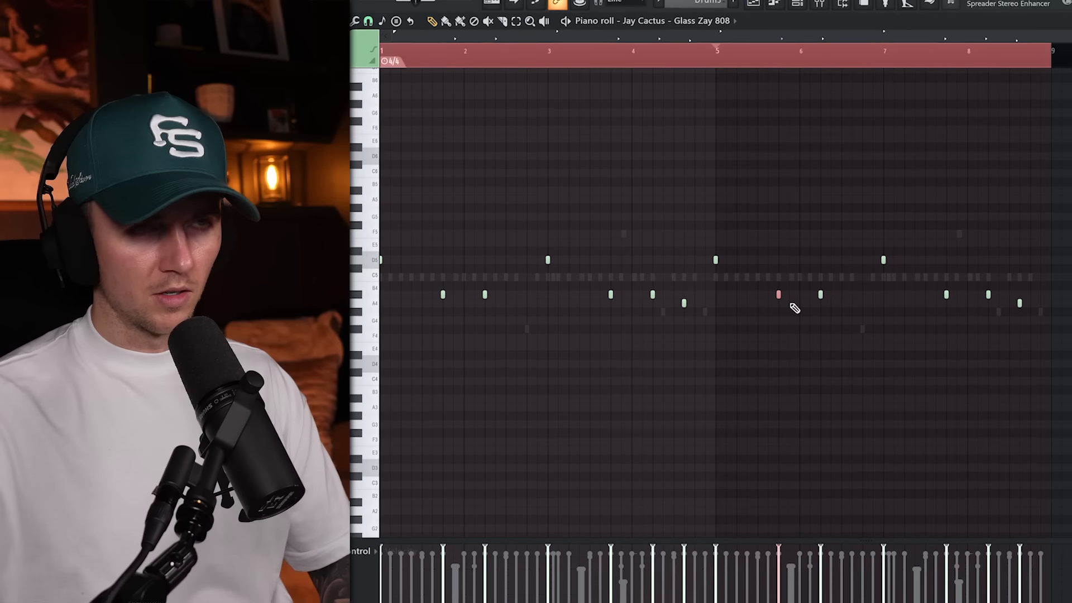
{"action": "key", "text": "ctrl+Up"}
{"action": "key", "text": "space"}
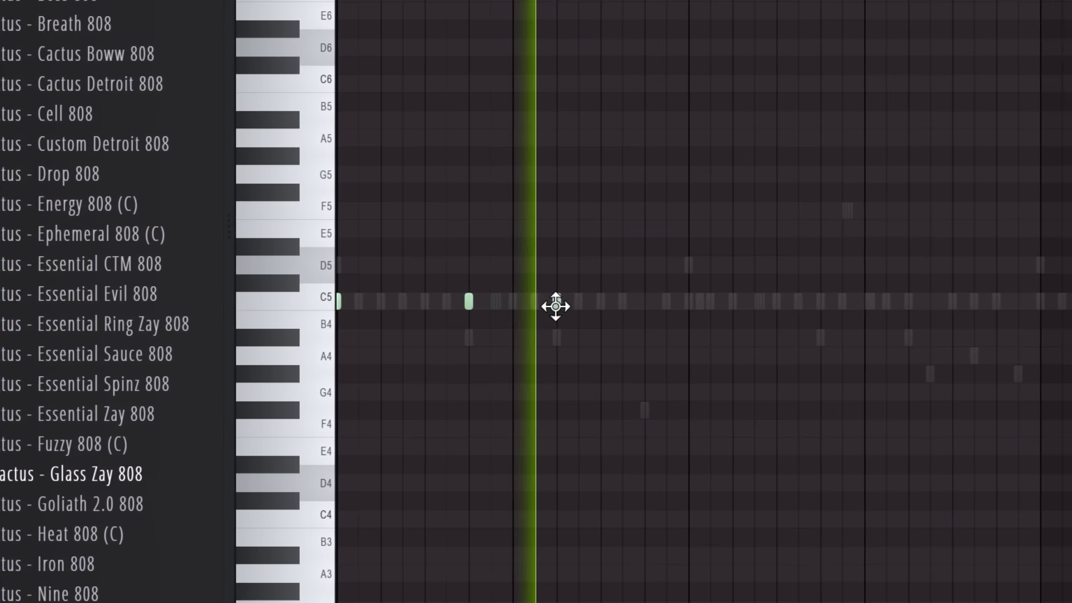
Place C5 kick hits across bars 1 to 8, lined up with the ghosted 808 notes.
{"action": "left_click", "coordinate": [556, 306]}
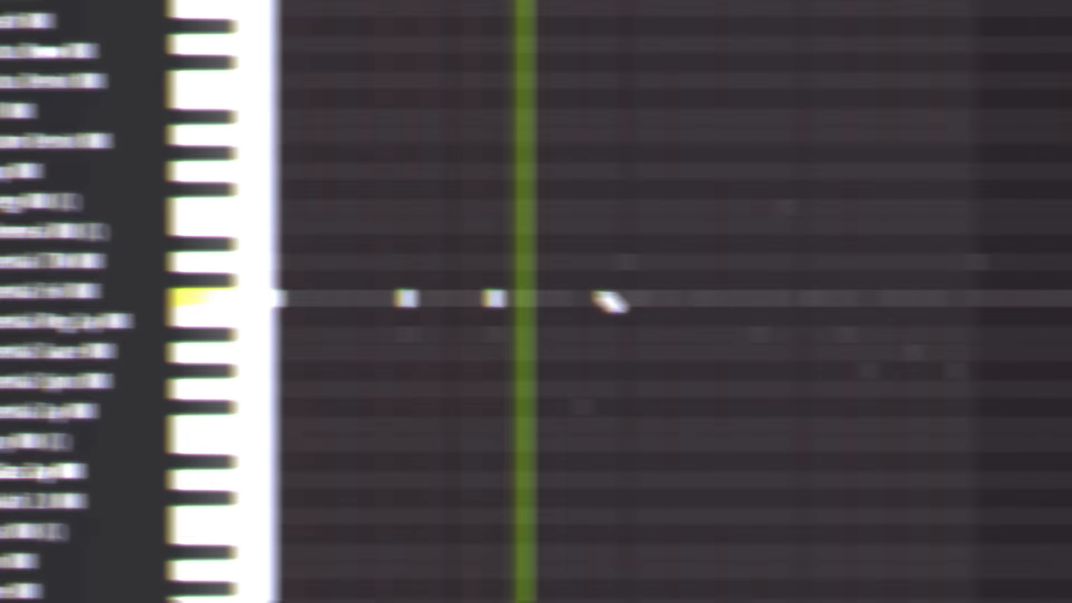
{"action": "left_click", "coordinate": [689, 304]}
{"action": "right_click", "coordinate": [834, 312]}
{"action": "left_click", "coordinate": [609, 302]}
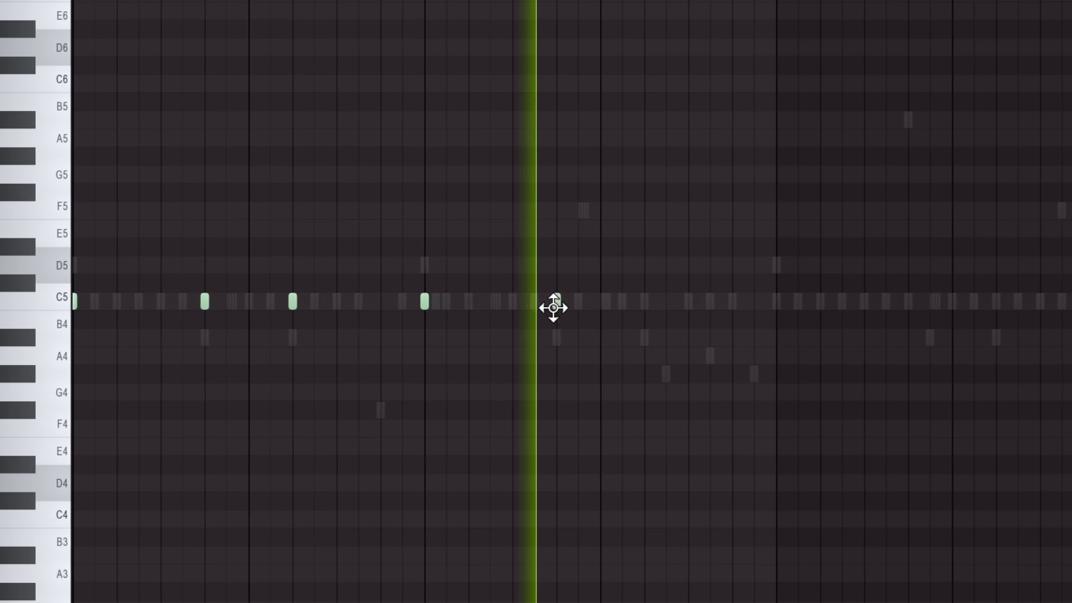
{"action": "left_click", "coordinate": [698, 302]}
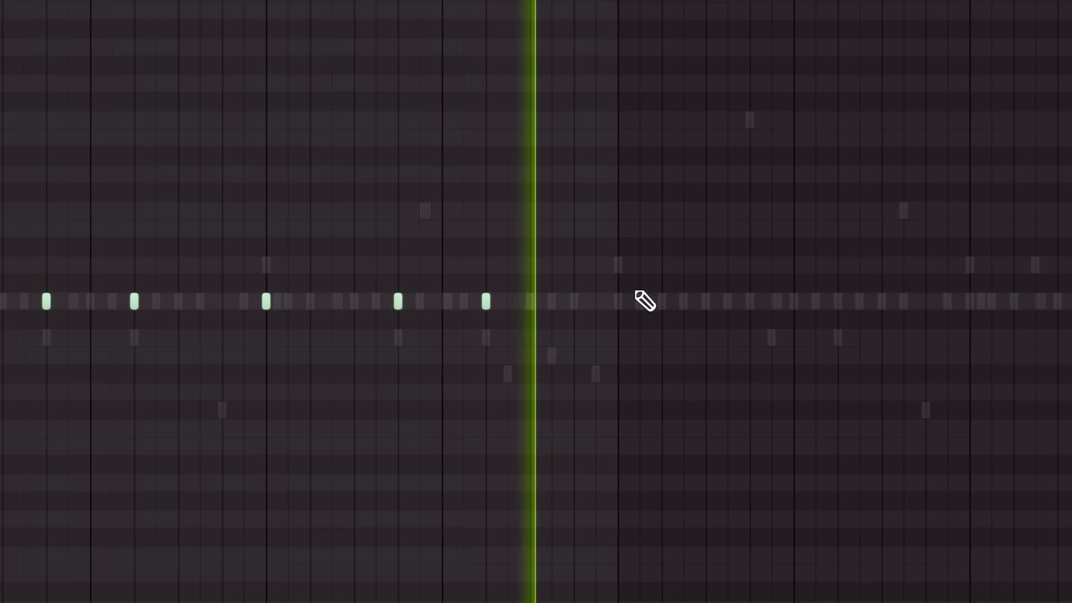
{"action": "left_click", "coordinate": [619, 302]}
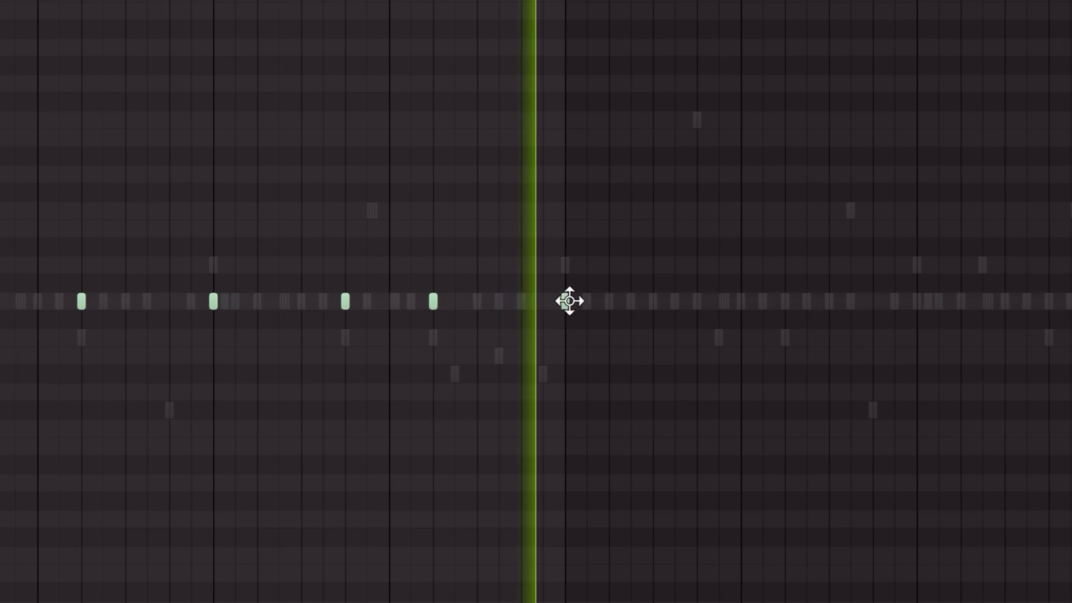
{"action": "left_click", "coordinate": [750, 301]}
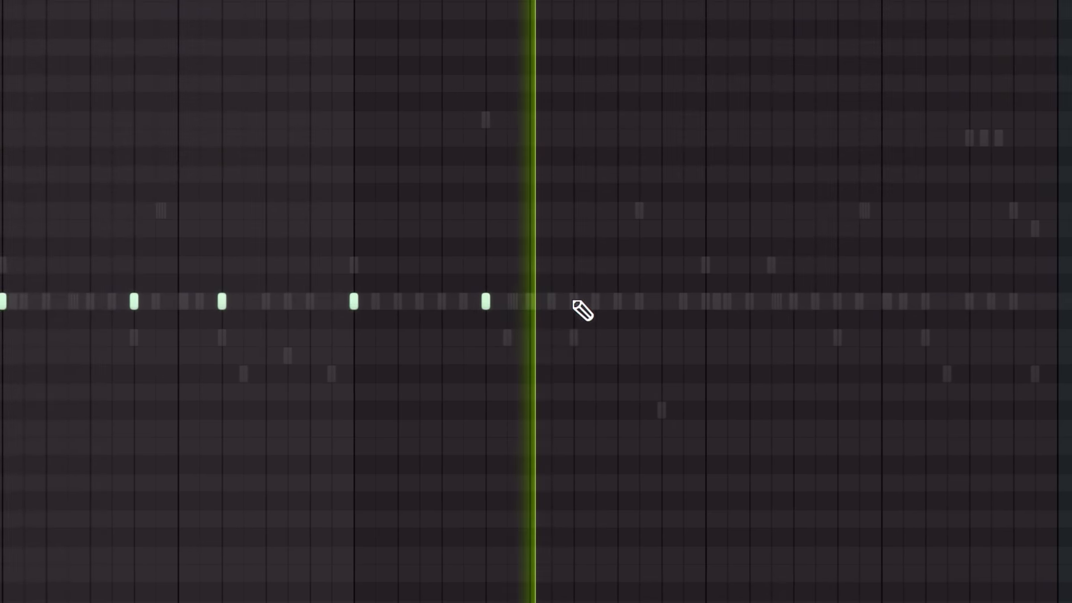
{"action": "left_click", "coordinate": [626, 301]}
{"action": "left_click", "coordinate": [759, 301]}
{"action": "left_click", "coordinate": [613, 302]}
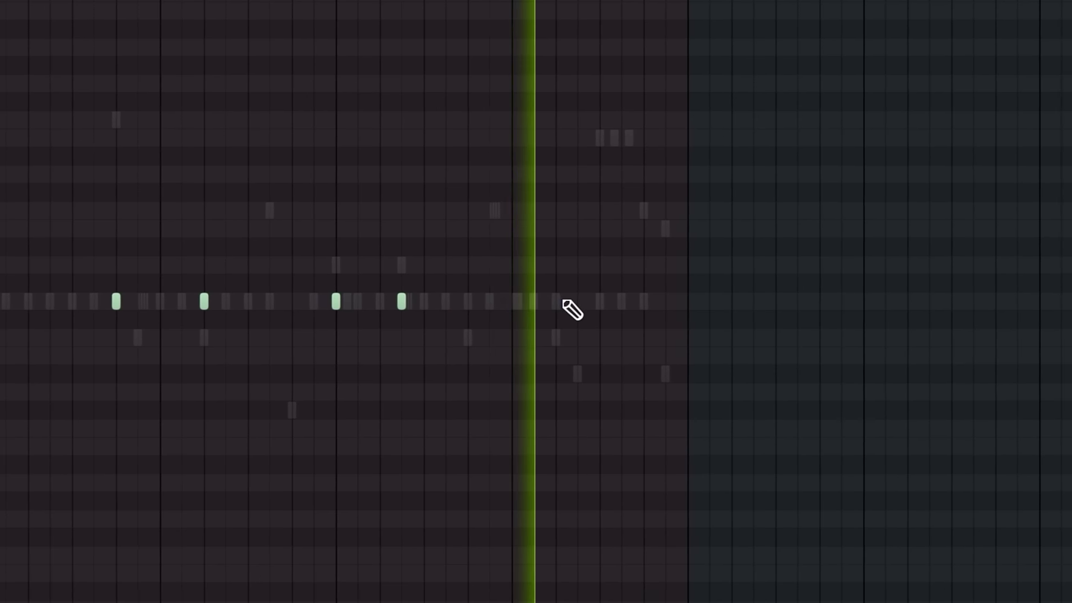
{"action": "left_click", "coordinate": [561, 302]}
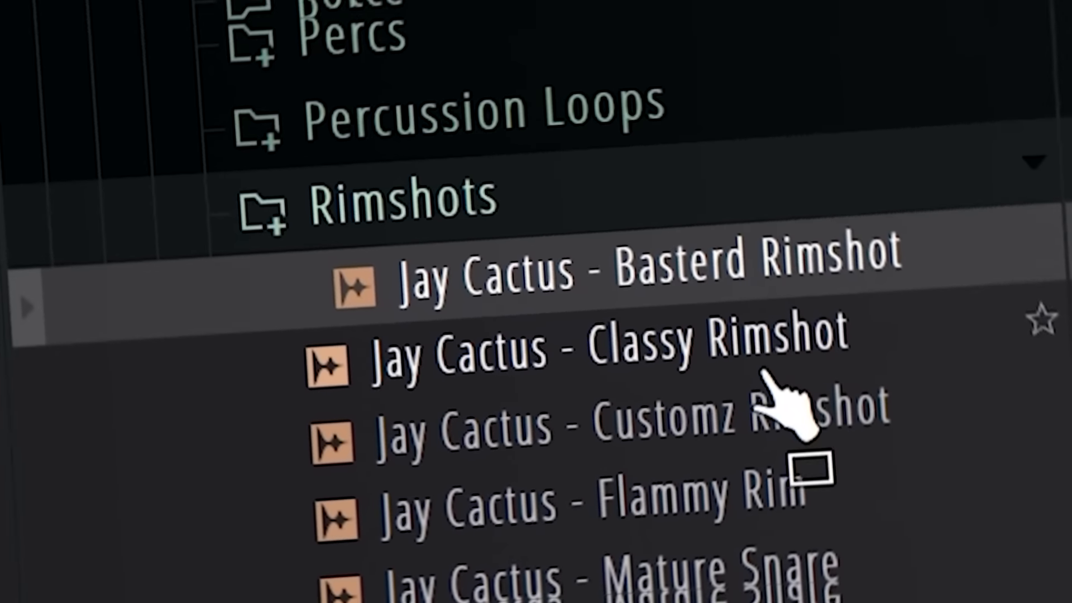
{"action": "left_click", "coordinate": [763, 371]}
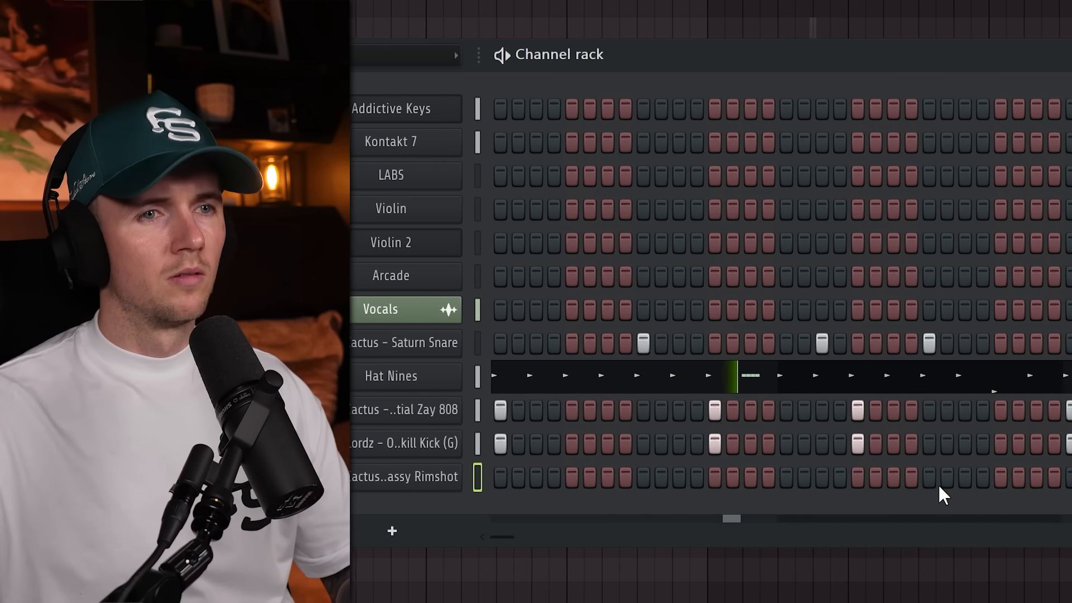
Place Classy Rimshot hits in bars 2 and 4 and duplicate them into bars 5 to 8.
{"action": "left_click", "coordinate": [1036, 478]}
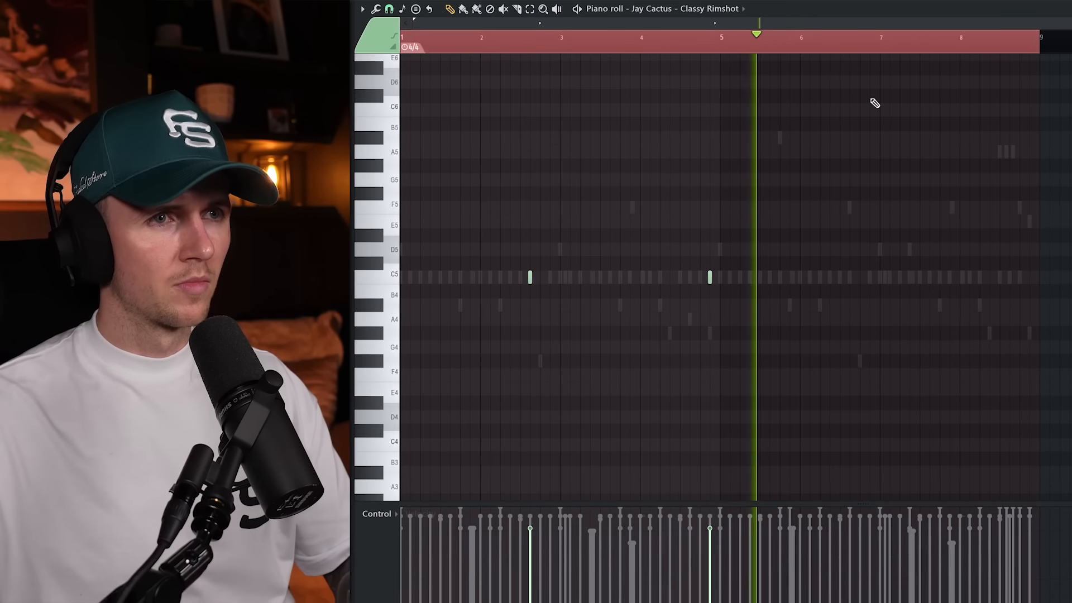
{"action": "right_click", "coordinate": [843, 47]}
{"action": "right_click", "coordinate": [774, 47]}
{"action": "right_click", "coordinate": [733, 47]}
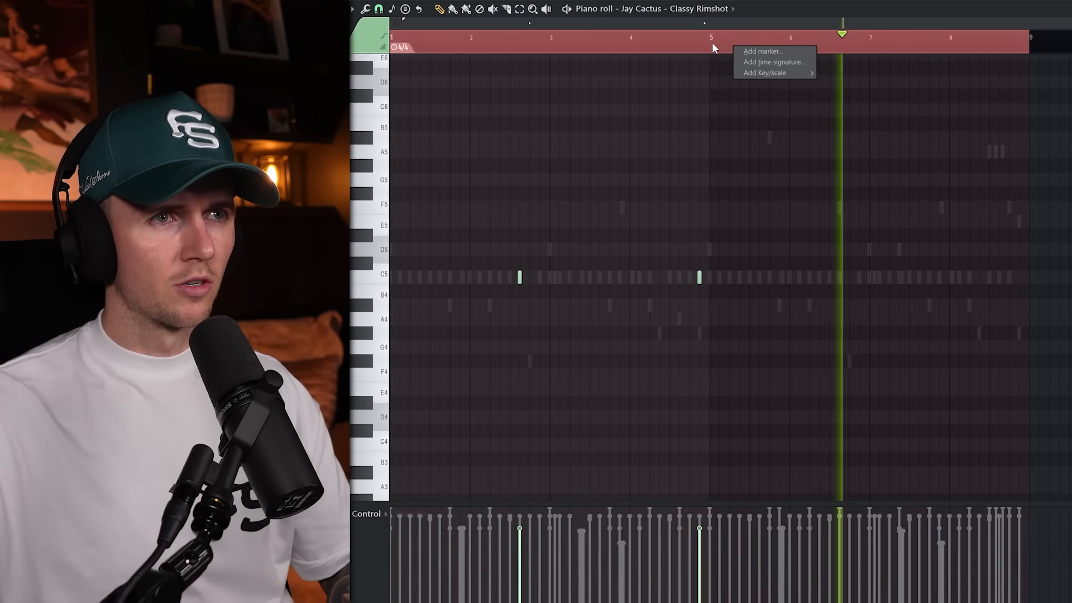
{"action": "scroll", "coordinate": [712, 42], "scroll_direction": "down", "scroll_amount": 1}
{"action": "left_click_drag", "start_coordinate": [393, 37], "coordinate": [659, 32]}
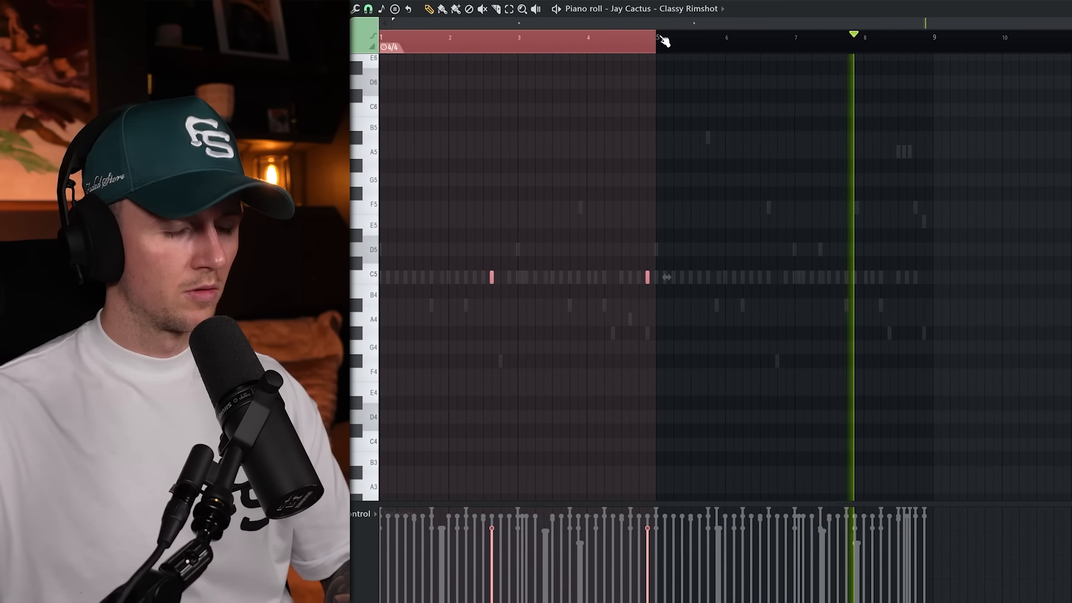
{"action": "key", "text": "ctrl+b"}
{"action": "key", "text": "ctrl+d"}
{"action": "scroll", "coordinate": [868, 235], "scroll_direction": "up", "scroll_amount": 1}
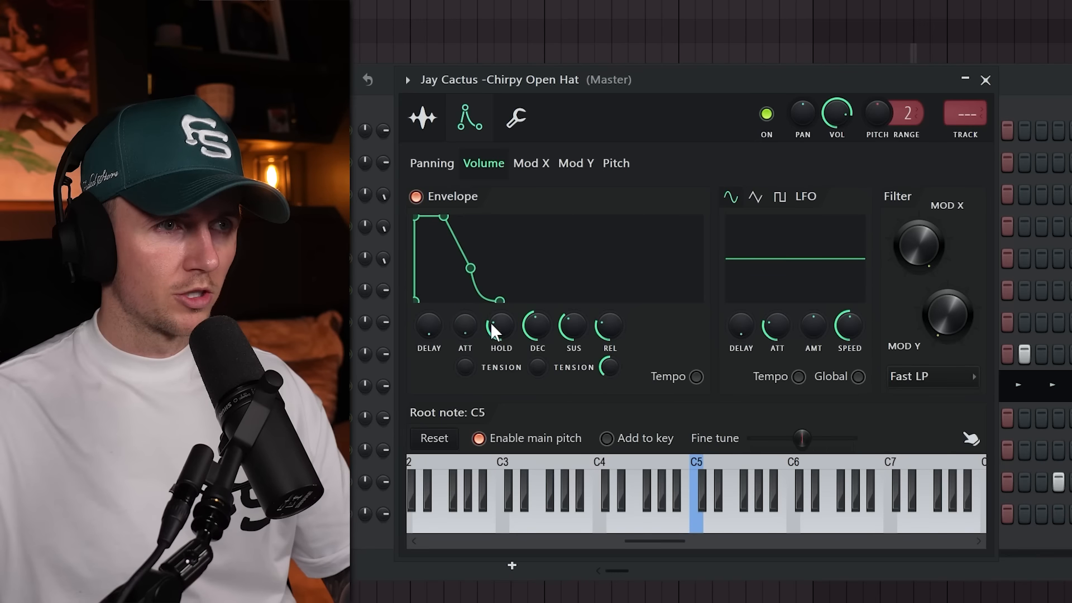
Adjust the hold of Chirpy Open Hat's volume envelope and add a shortened C5 note halfway through bar 3.
{"action": "left_click_drag", "start_coordinate": [494, 331], "coordinate": [494, 315]}
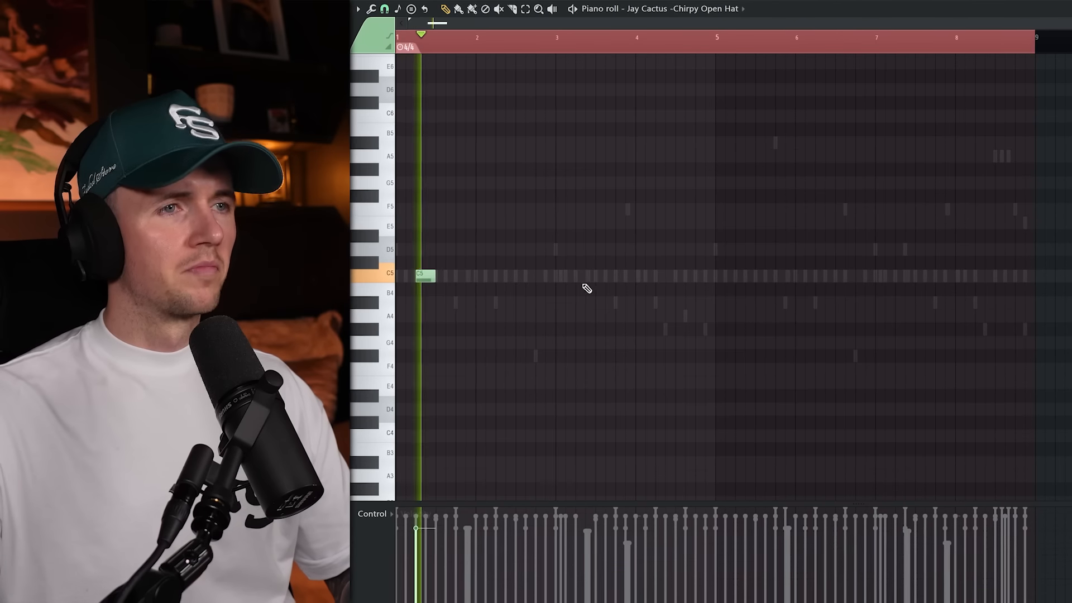
{"action": "left_click", "coordinate": [584, 276]}
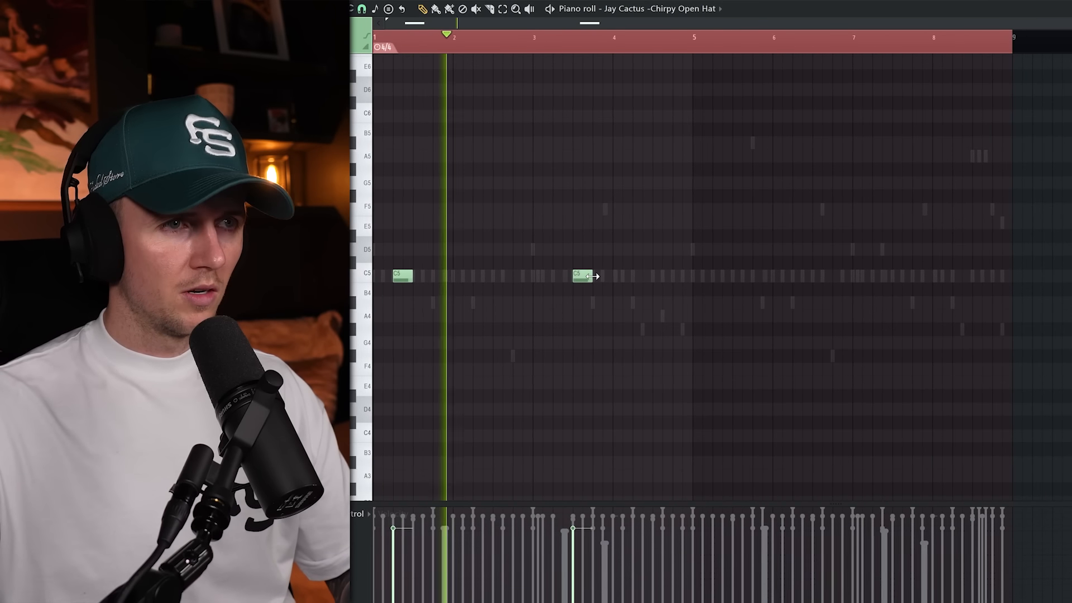
{"action": "left_click_drag", "start_coordinate": [592, 276], "coordinate": [541, 275]}
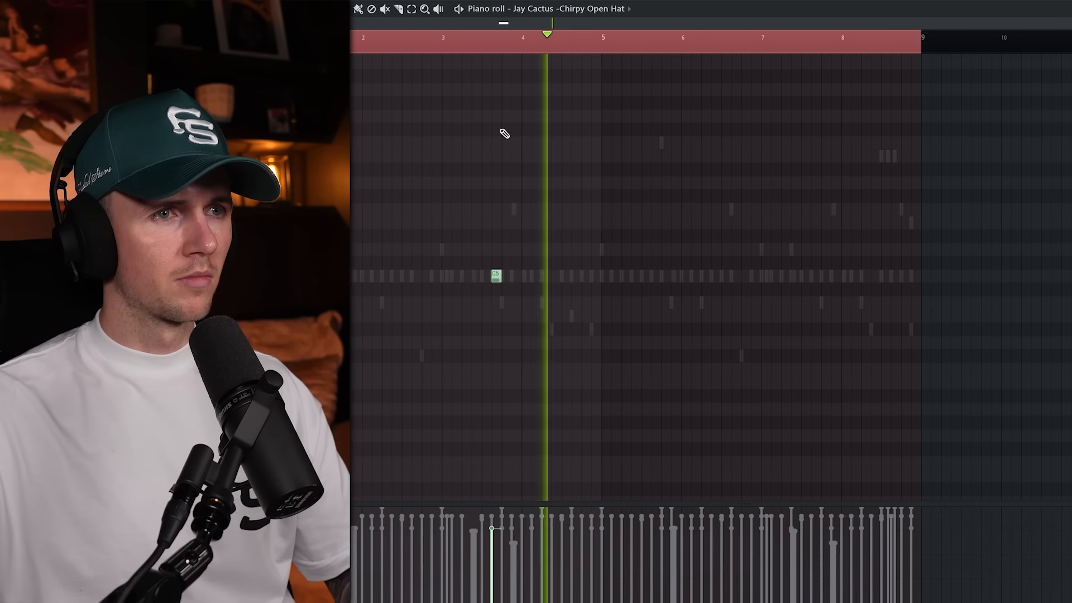
Duplicate the two Chirpy Open Hat notes from bars 1 to 4 into bars 5 to 8 and deselect them.
{"action": "right_click", "coordinate": [658, 48]}
{"action": "left_click_drag", "start_coordinate": [642, 41], "coordinate": [603, 42]}
{"action": "key", "text": "ctrl+b"}
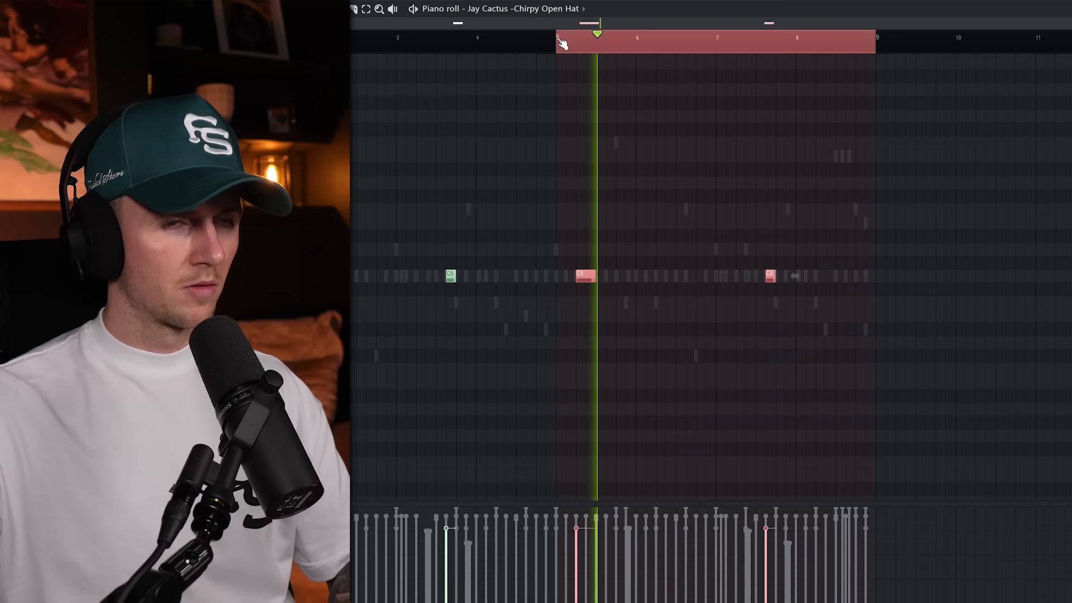
{"action": "key", "text": "ctrl+a"}
{"action": "key", "text": "ctrl+d"}
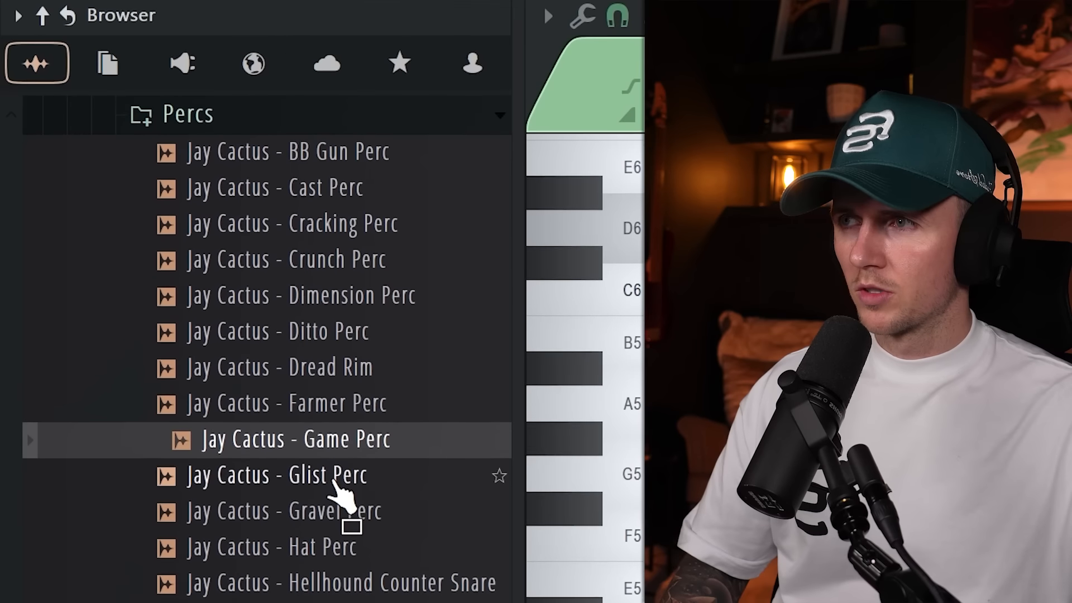
Load the Jay Cactus - Glist Perc sample from the Percs folder.
{"action": "left_click_drag", "start_coordinate": [363, 480], "coordinate": [335, 433]}
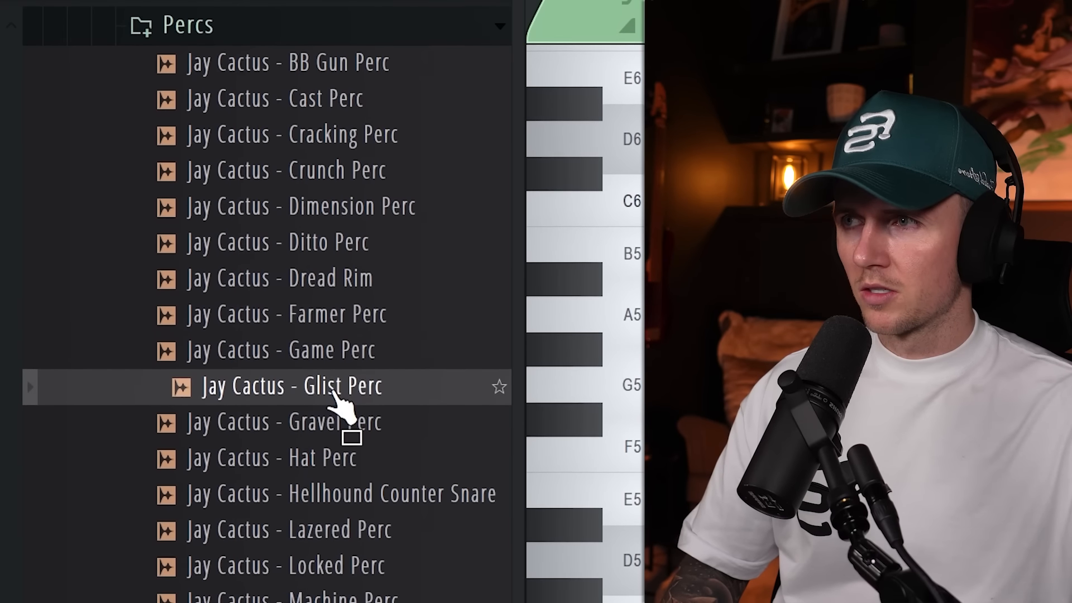
{"action": "left_click_drag", "start_coordinate": [334, 392], "coordinate": [335, 395]}
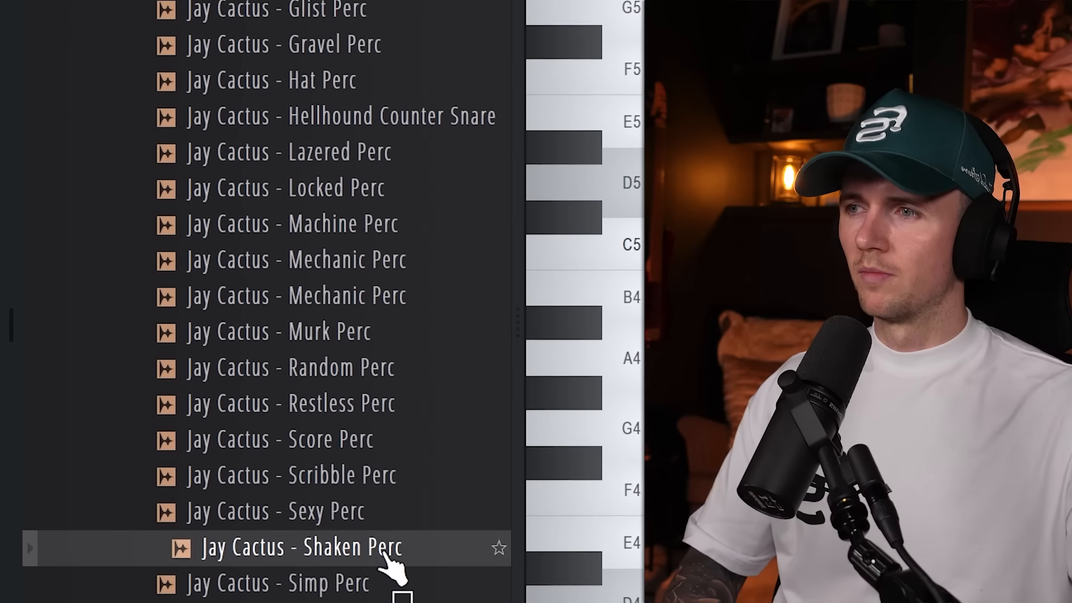
Duplicate the Simp Perc hit from bars 1 to 4 into bars 5 to 8.
{"action": "left_click", "coordinate": [343, 581]}
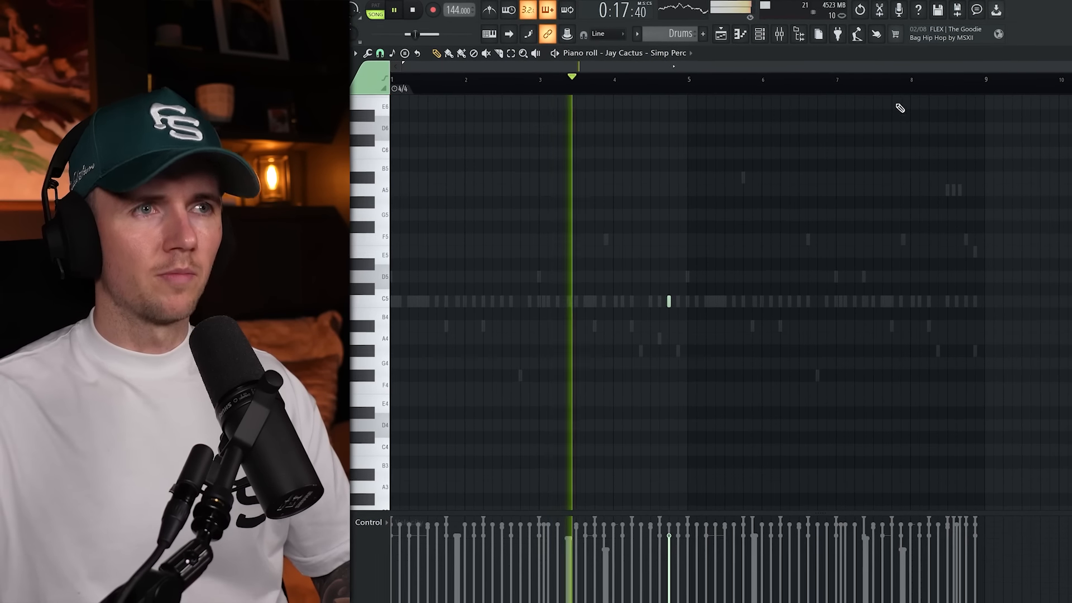
{"action": "left_click_drag", "start_coordinate": [931, 84], "coordinate": [699, 94]}
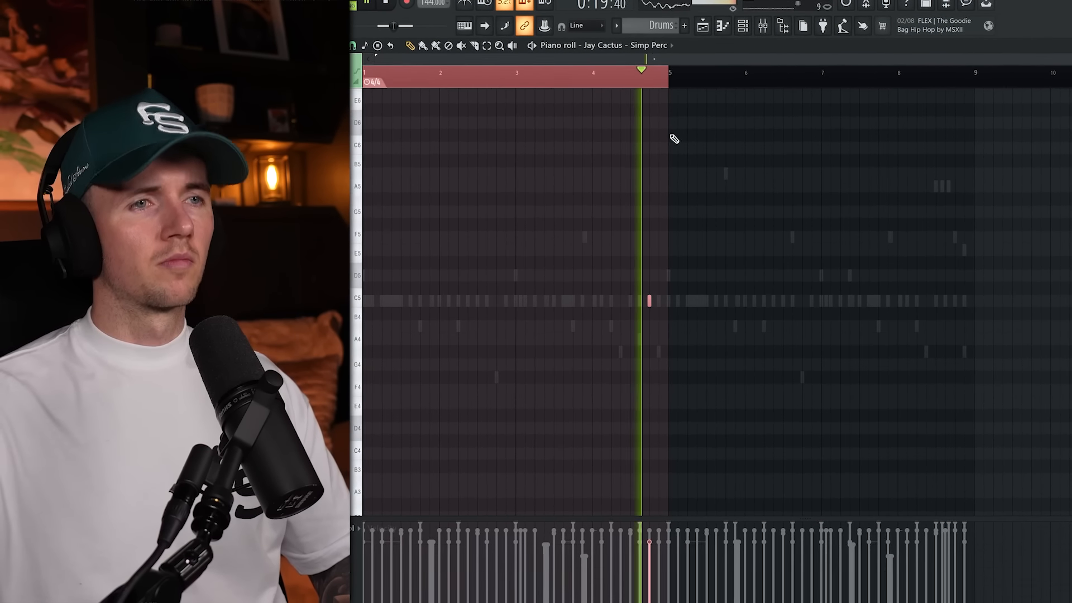
{"action": "key", "text": "ctrl+b"}
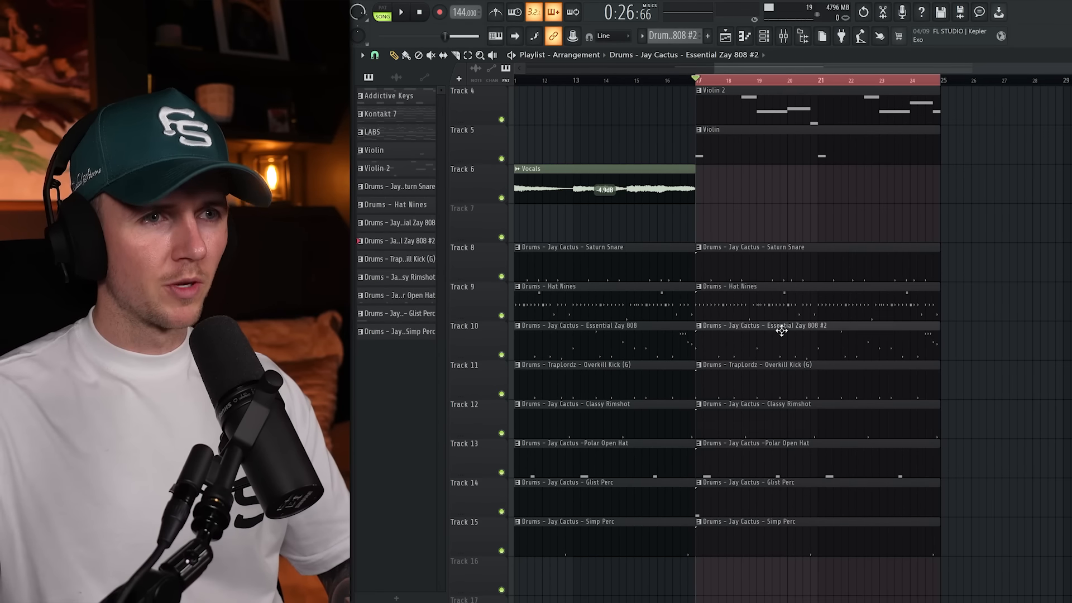
Vary the Essential Zay 808 #2 pattern with additional short A#5 notes in bar 8.
{"action": "double_click", "coordinate": [781, 331]}
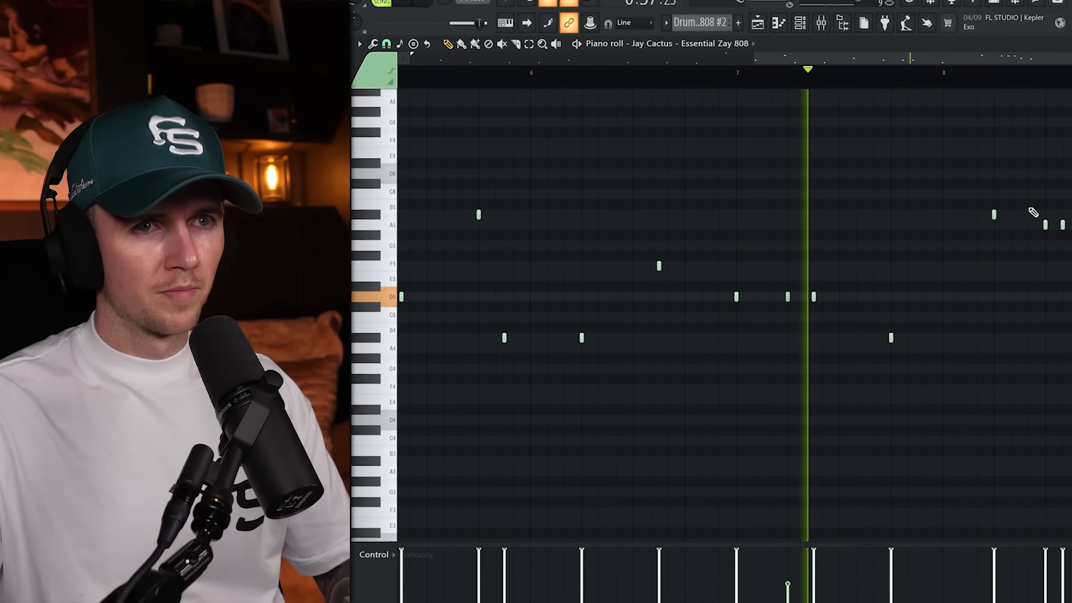
{"action": "left_click", "coordinate": [1012, 215]}
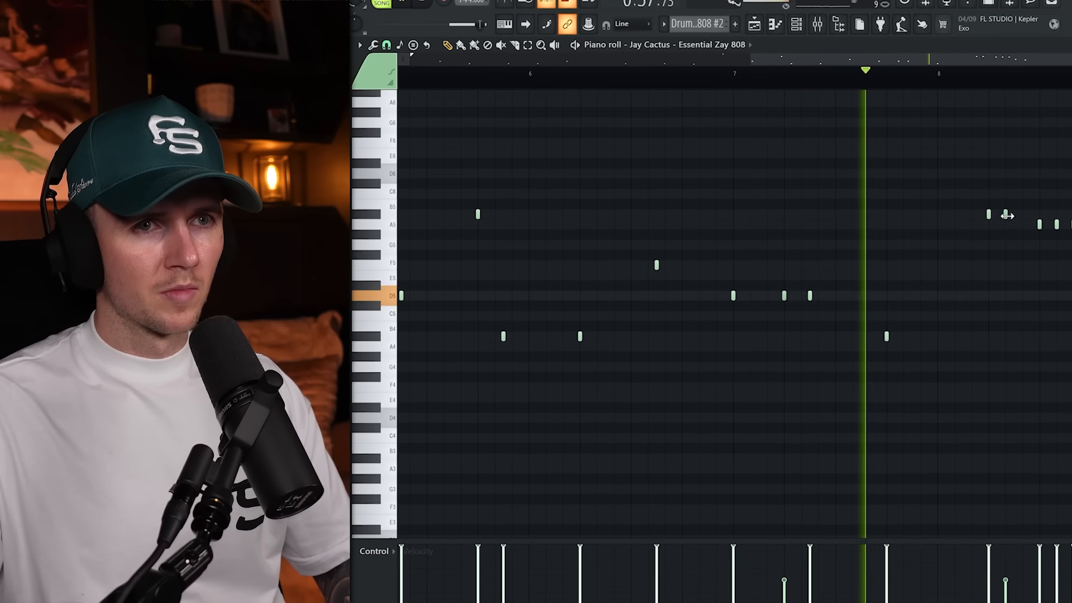
{"action": "left_click", "coordinate": [1029, 214]}
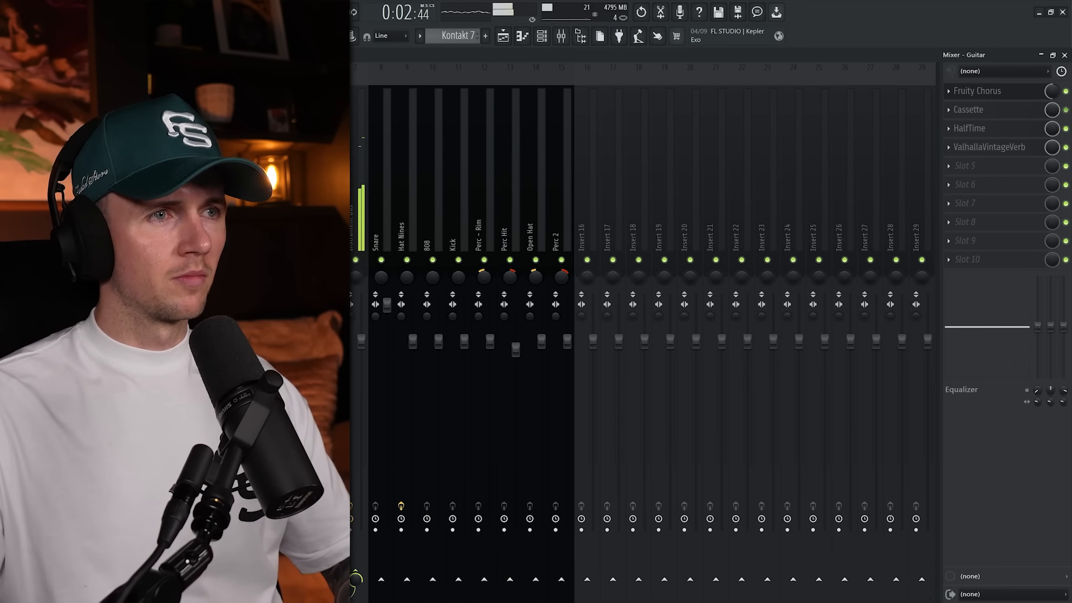
Create a HalfTime (Guitar) mix level automation clip with a Hold point that raises the level abruptly at bar 5.
{"action": "right_click", "coordinate": [1052, 134]}
{"action": "left_click", "coordinate": [1019, 200]}
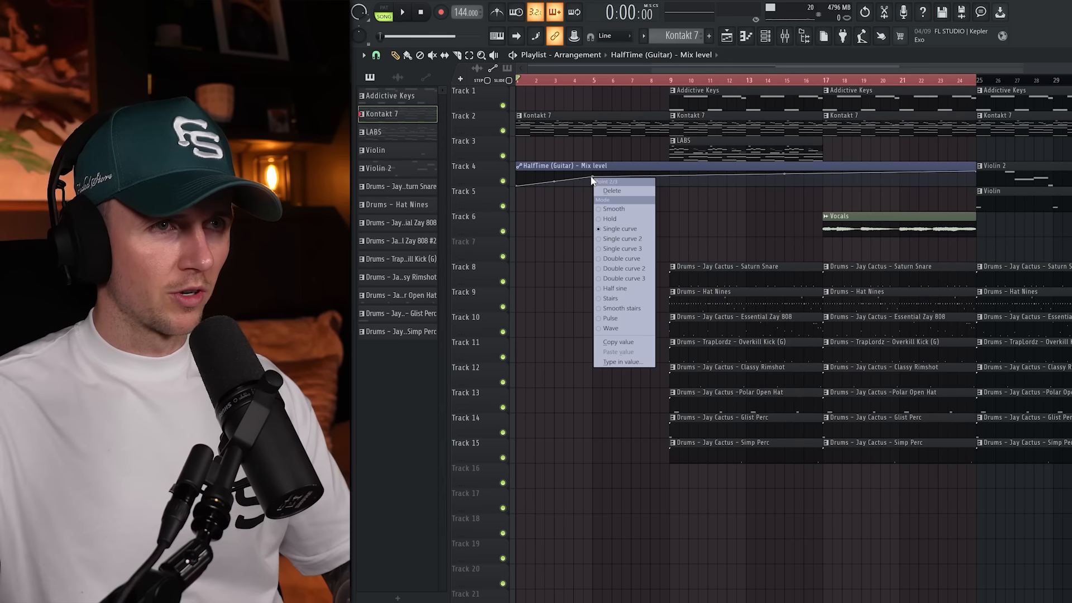
{"action": "scroll", "coordinate": [633, 435], "scroll_direction": "down", "scroll_amount": 1}
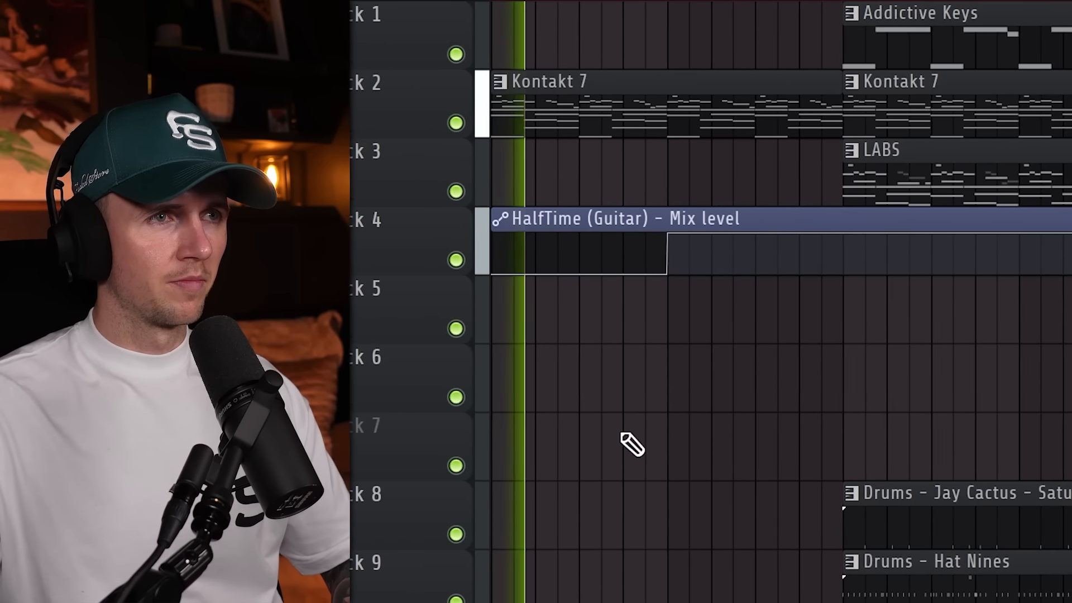
{"action": "scroll", "coordinate": [620, 435], "scroll_direction": "down", "scroll_amount": 1}
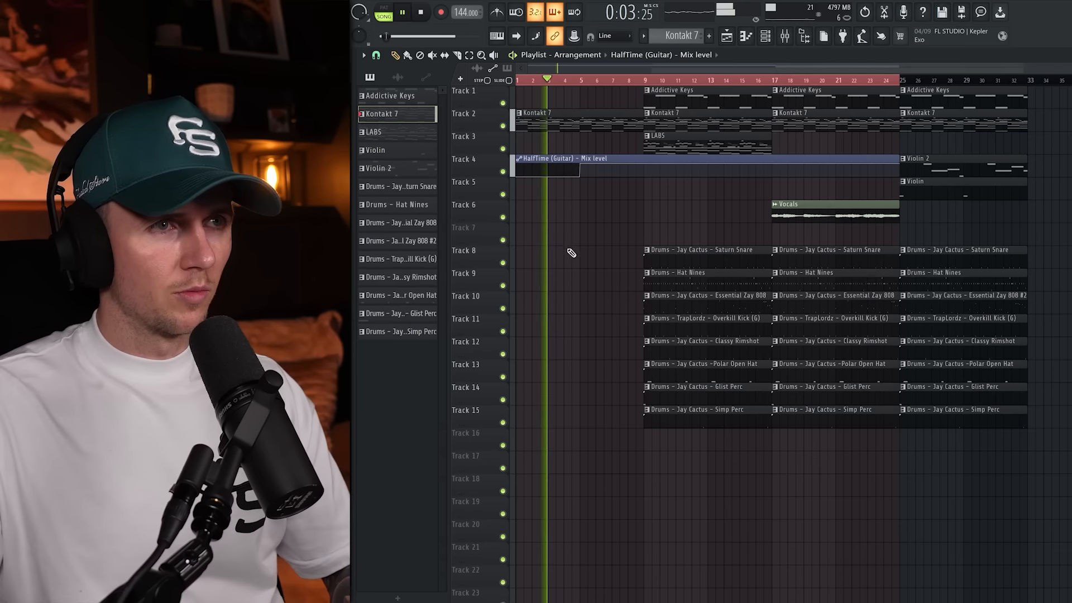
Keep the intro Addictive Keys only in bars 5 to 8 and remove bars 9 to 12 of the Overkill Kick, Glist Perc and Simp Perc clips.
{"action": "right_click", "coordinate": [558, 100]}
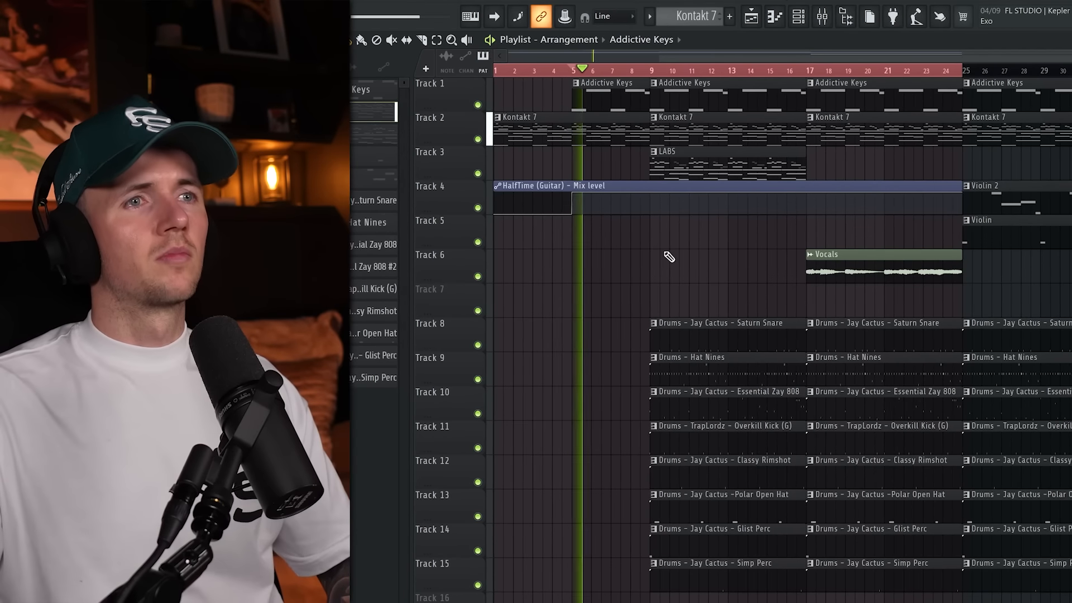
{"action": "scroll", "coordinate": [615, 367], "scroll_direction": "up", "scroll_amount": 2}
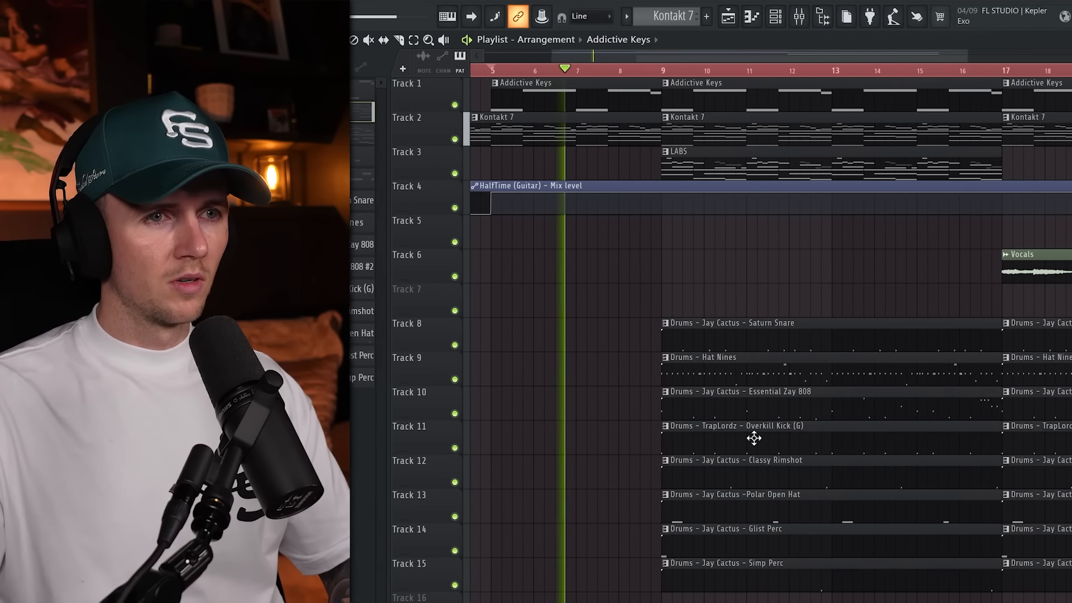
{"action": "key", "text": "c"}
{"action": "right_click", "coordinate": [755, 438]}
{"action": "right_click", "coordinate": [822, 449]}
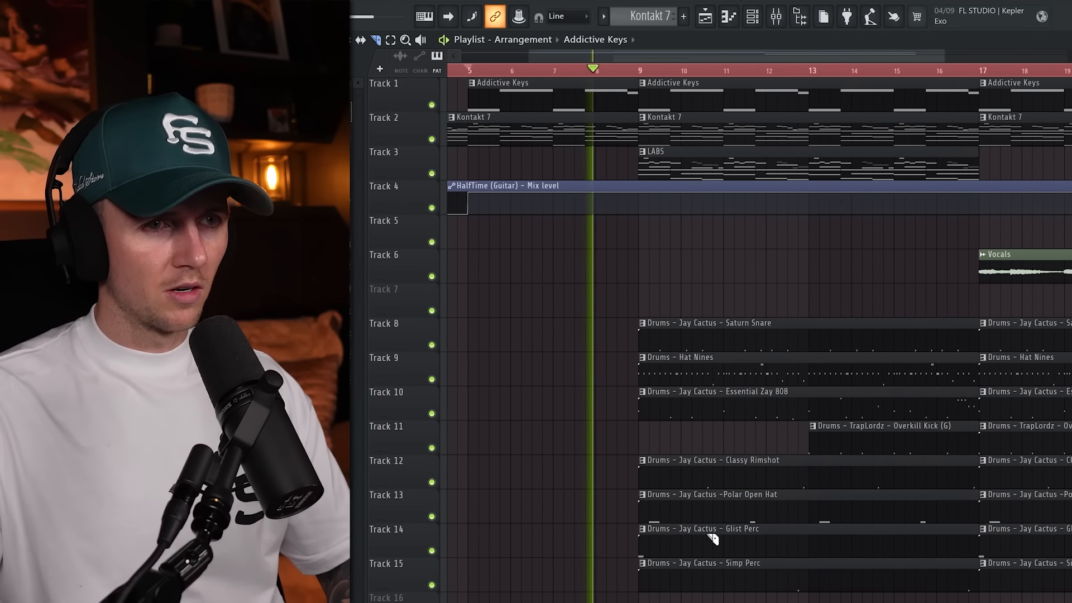
{"action": "left_click_drag", "start_coordinate": [746, 525], "coordinate": [747, 586]}
{"action": "left_click_drag", "start_coordinate": [821, 522], "coordinate": [797, 588]}
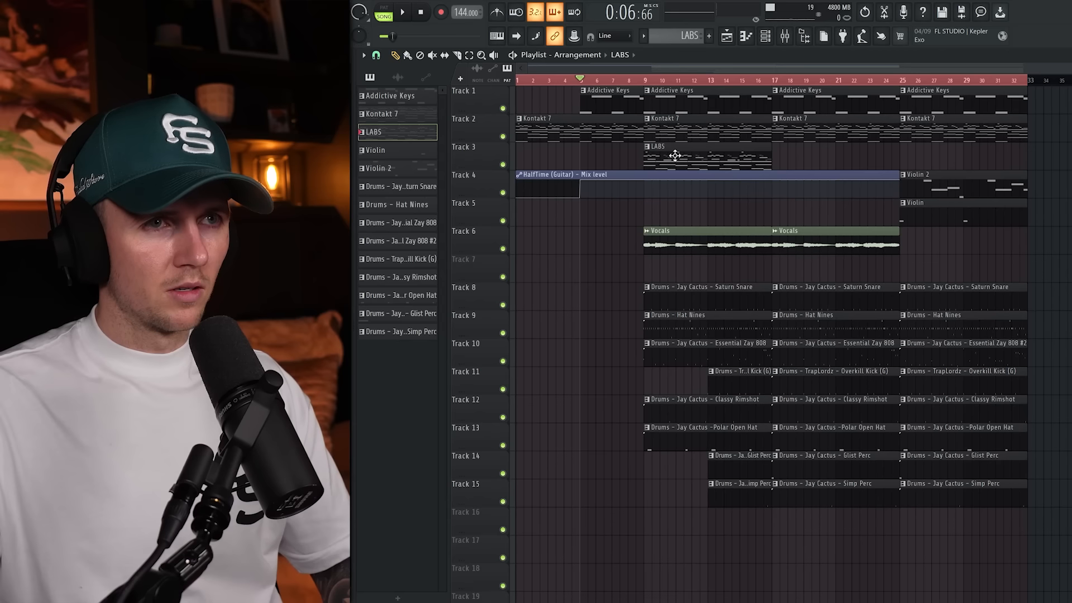
Place the LABS, Kontakt 7 and Addictive Keys clips together in bars 33 to 40.
{"action": "left_click_drag", "start_coordinate": [675, 151], "coordinate": [804, 151]}
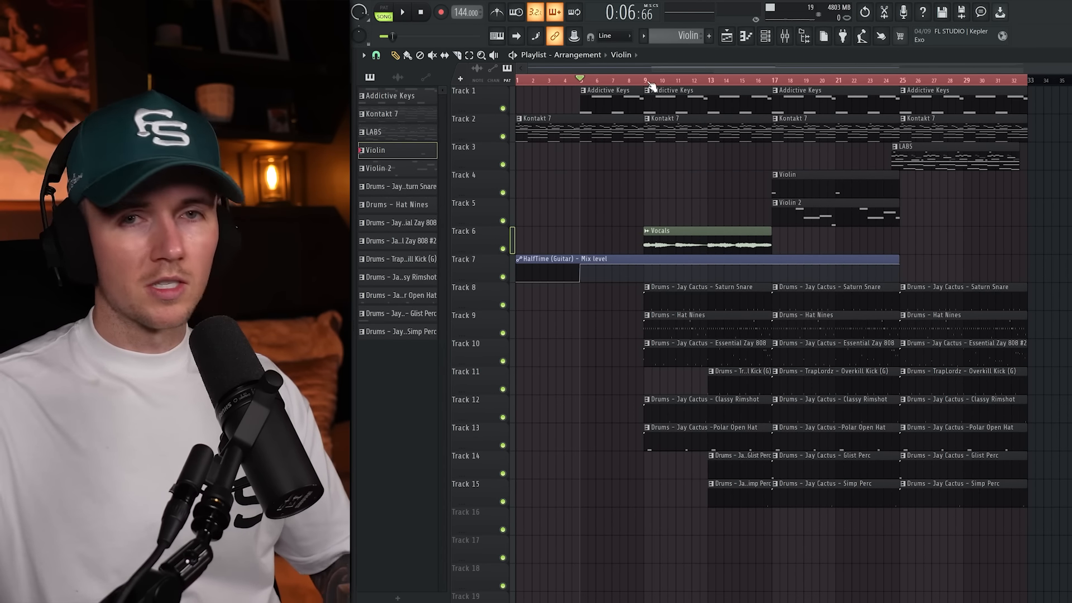
{"action": "left_click_drag", "start_coordinate": [947, 156], "coordinate": [963, 155]}
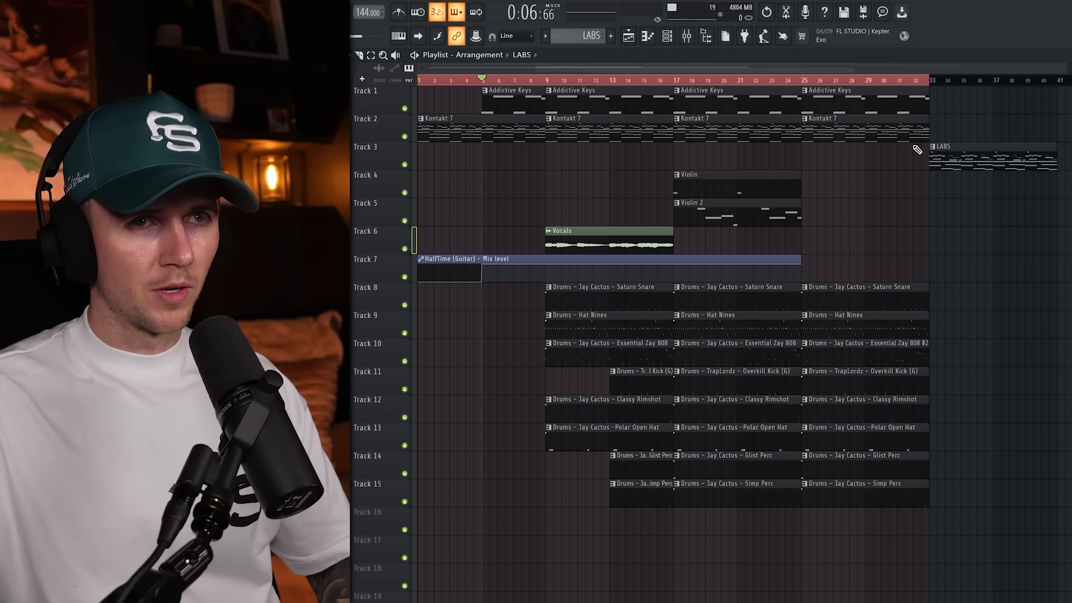
{"action": "left_click_drag", "start_coordinate": [845, 135], "coordinate": [971, 134]}
{"action": "left_click_drag", "start_coordinate": [836, 103], "coordinate": [965, 103]}
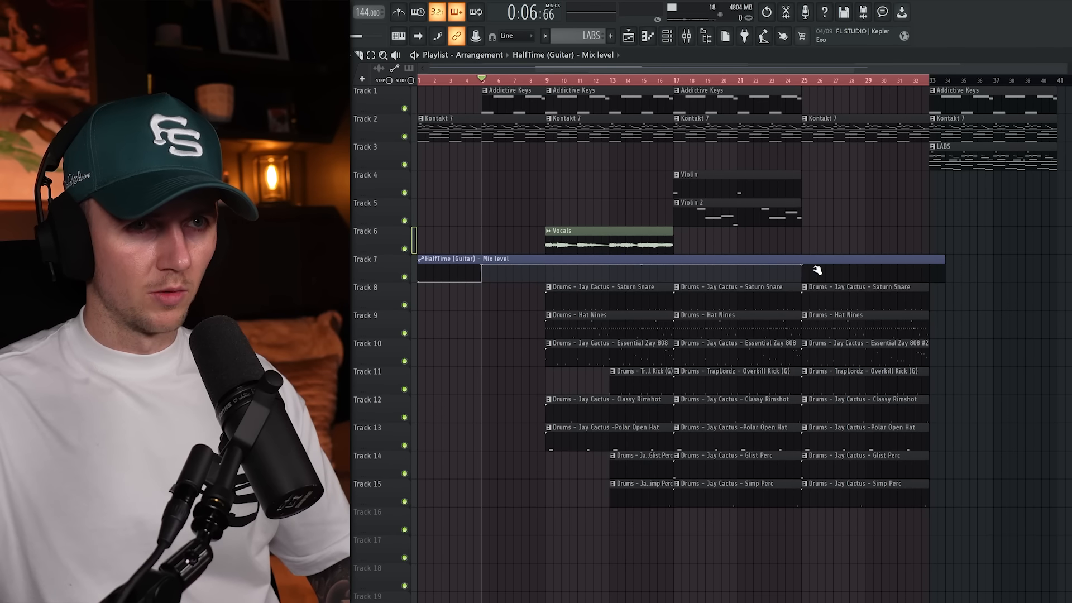
Drop the HalfTime (Guitar) mix level automation to its minimum across bars 25 to 32.
{"action": "right_click", "coordinate": [814, 268]}
{"action": "left_click_drag", "start_coordinate": [814, 268], "coordinate": [804, 283]}
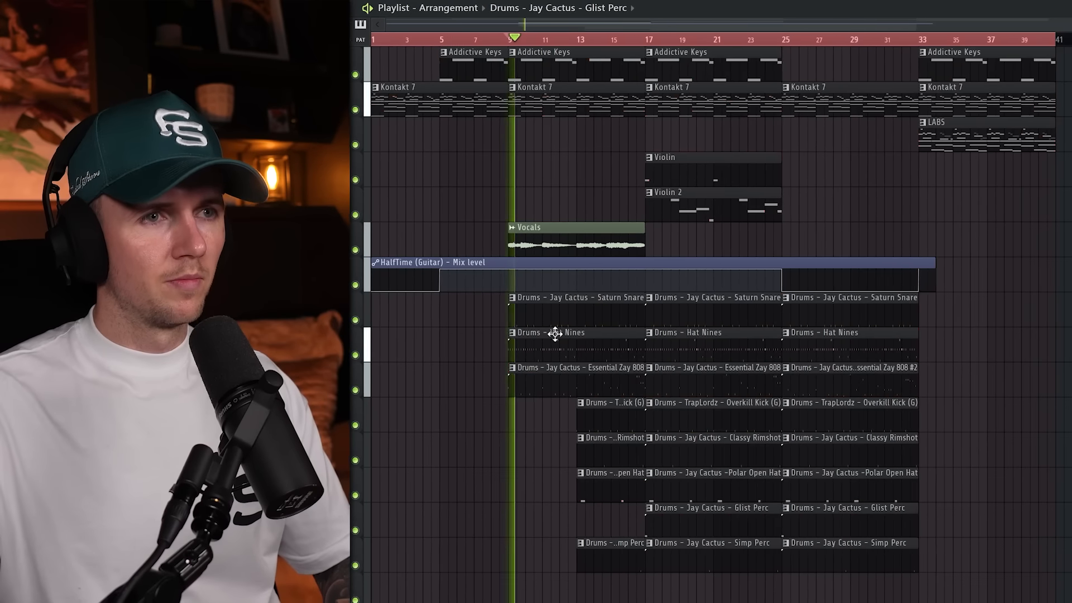
Use the Essential Zay 808 pattern in bars 25 to 32 and copy the drum section into bars 33 to 40.
{"action": "scroll", "coordinate": [471, 455], "scroll_direction": "up", "scroll_amount": 3}
{"action": "scroll", "coordinate": [557, 514], "scroll_direction": "down", "scroll_amount": 5}
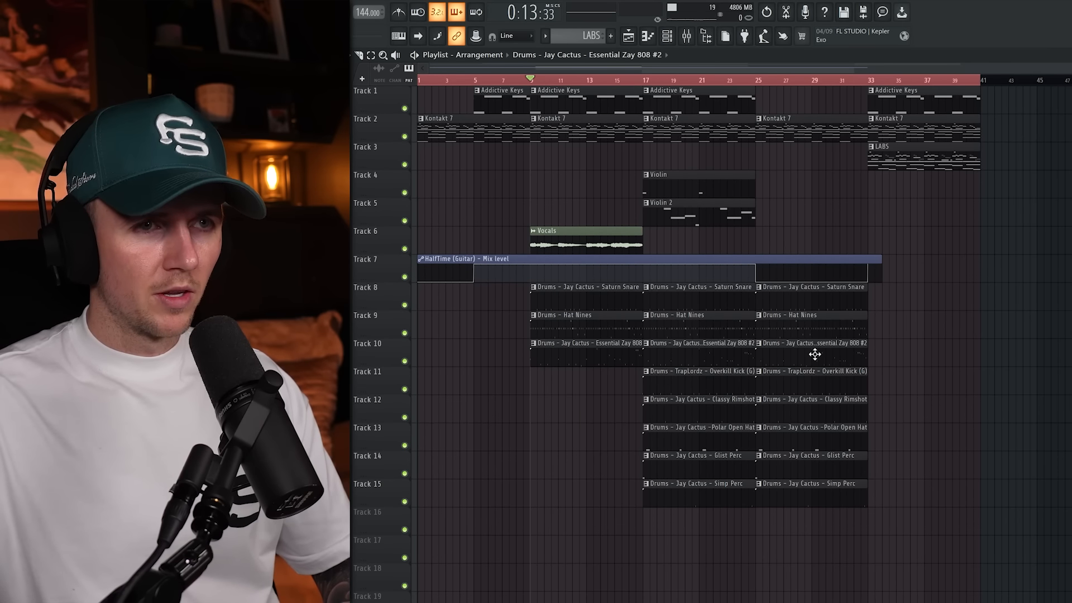
{"action": "left_click_drag", "start_coordinate": [816, 354], "coordinate": [799, 352]}
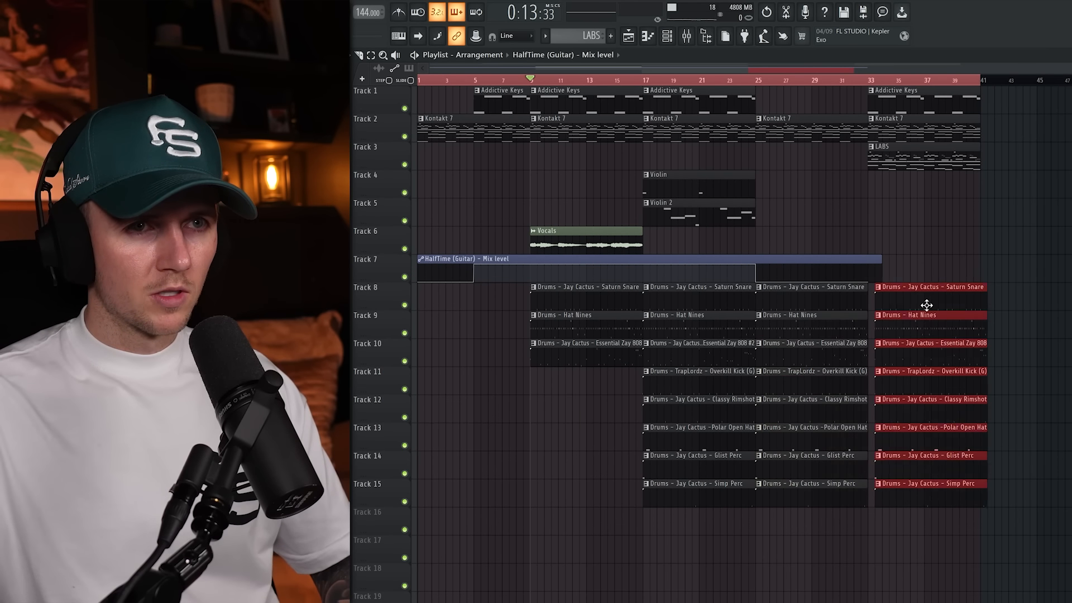
{"action": "left_click_drag", "start_coordinate": [926, 306], "coordinate": [895, 298]}
Delete the Overkill Kick, Classy Rimshot, Polar Open Hat, Glist Perc and Simp Perc clips from bars 25 to 32.
{"action": "right_click", "coordinate": [797, 383]}
{"action": "right_click", "coordinate": [798, 412]}
{"action": "right_click", "coordinate": [802, 440]}
{"action": "right_click", "coordinate": [806, 468]}
{"action": "right_click", "coordinate": [811, 496]}
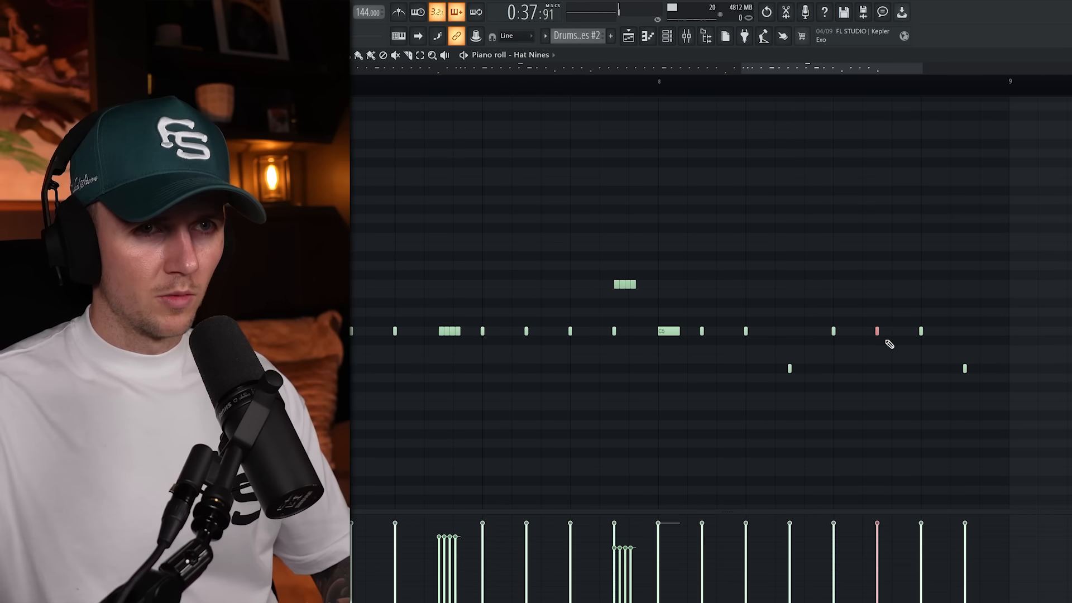
Vary bar 8 of the Hat Nines #2 pattern with lower G#4 hits.
{"action": "mouse_move", "coordinate": [878, 332]}
{"action": "left_mouse_down"}
{"action": "mouse_move", "coordinate": [892, 331]}
{"action": "mouse_move", "coordinate": [873, 332]}
{"action": "left_mouse_up"}
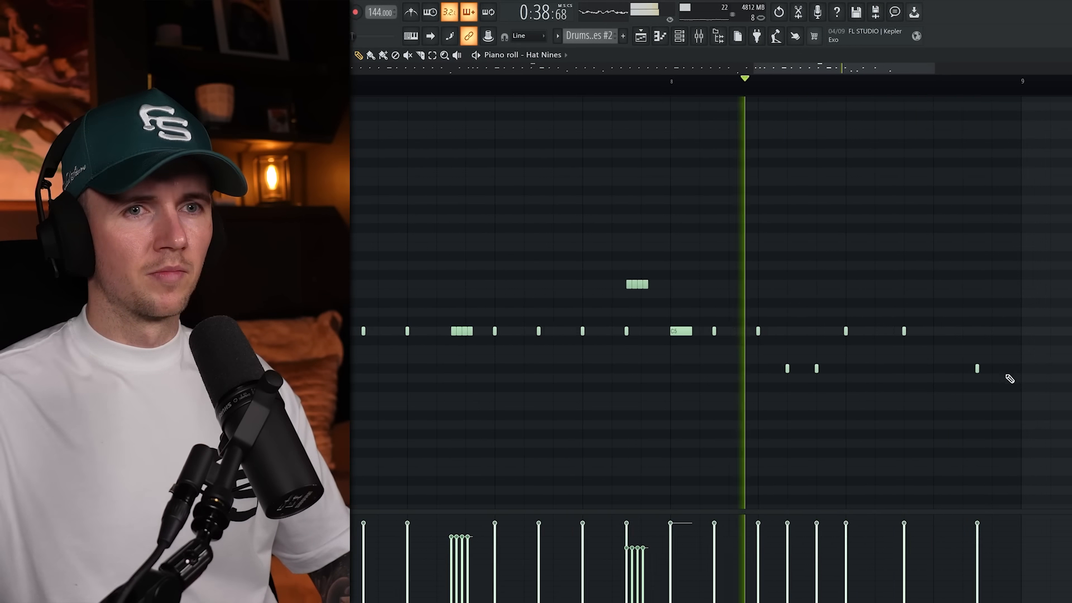
{"action": "left_click", "coordinate": [1026, 369]}
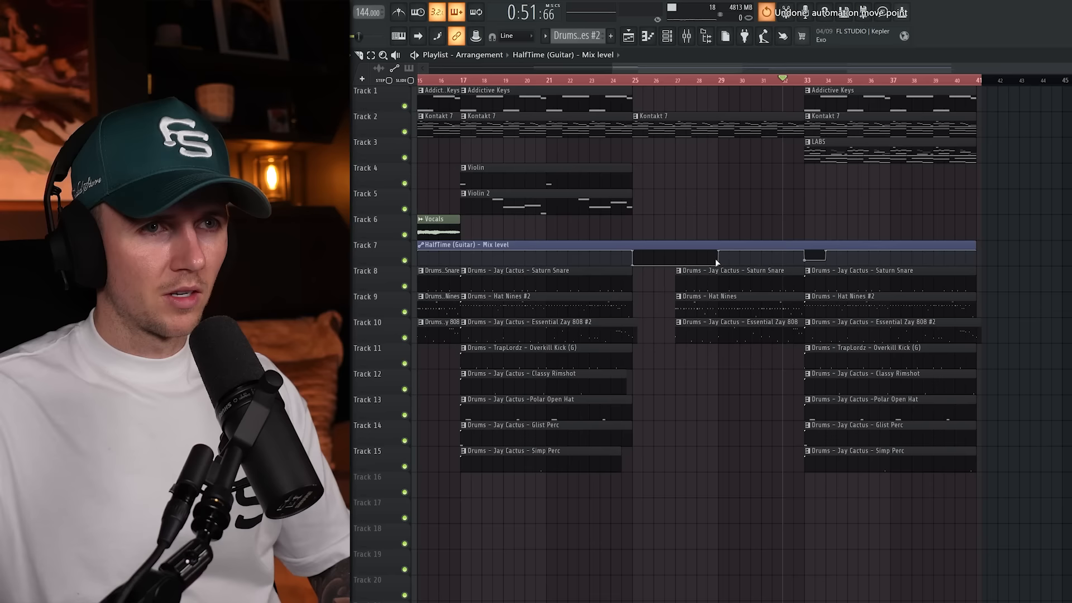
Undo the last two edits.
{"action": "key", "text": "ctrl+z"}
{"action": "key", "text": "ctrl+z"}
{"action": "scroll", "coordinate": [817, 221], "scroll_direction": "down", "scroll_amount": 2}
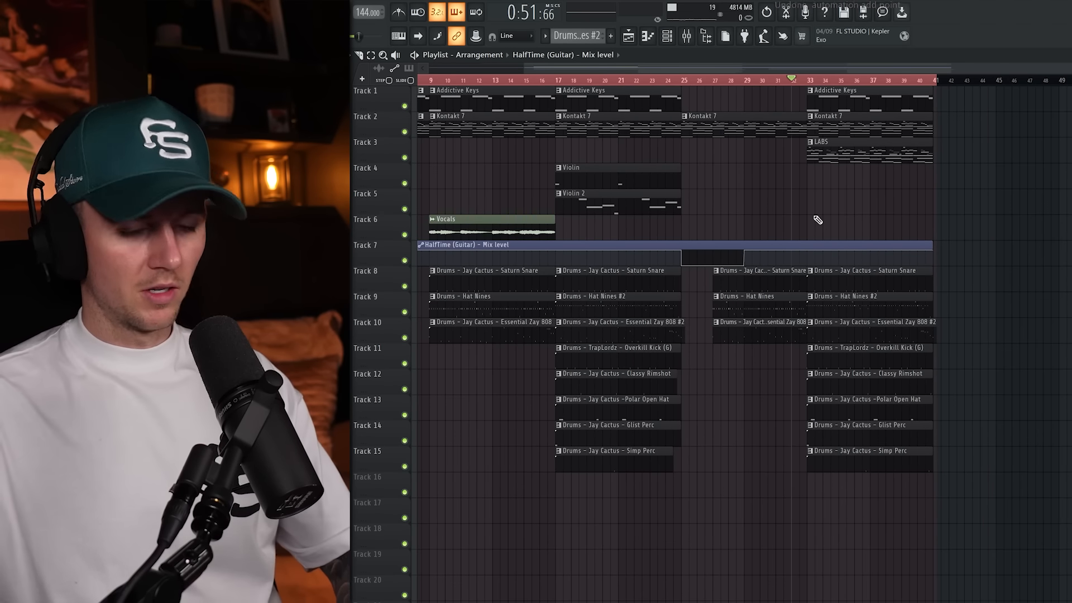
Play the arrangement through the transition into bar 33 to check the second drop, leaving all clips deselected.
{"action": "key", "text": "space"}
{"action": "scroll", "coordinate": [820, 210], "scroll_direction": "down", "scroll_amount": 2}
{"action": "scroll", "coordinate": [837, 239], "scroll_direction": "up", "scroll_amount": 2}
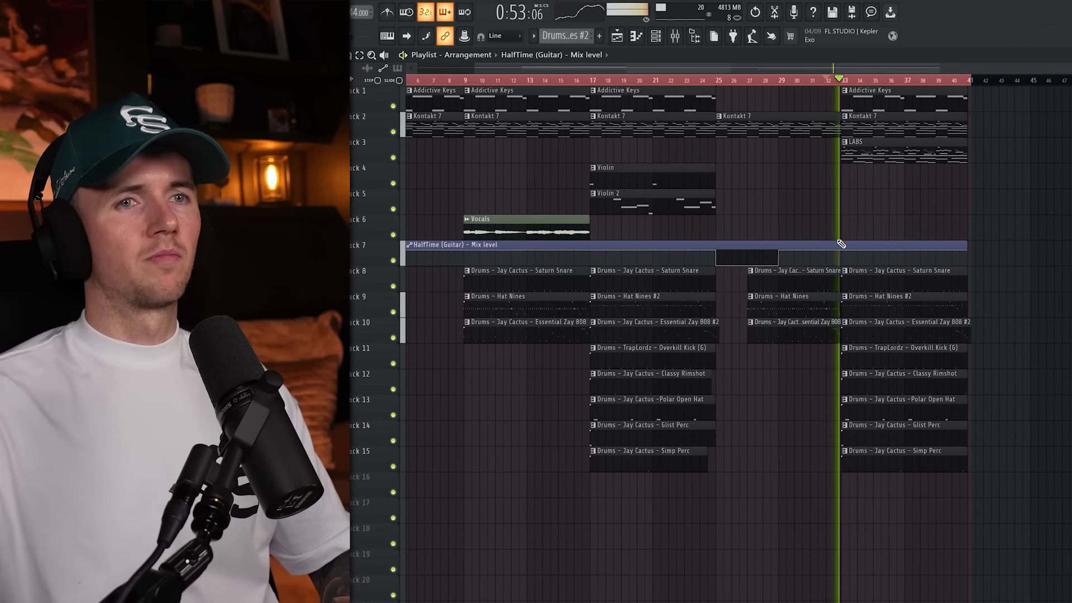
{"action": "scroll", "coordinate": [838, 242], "scroll_direction": "down", "scroll_amount": 1}
{"action": "key", "text": "ctrl+a"}
{"action": "key", "text": "ctrl+d"}
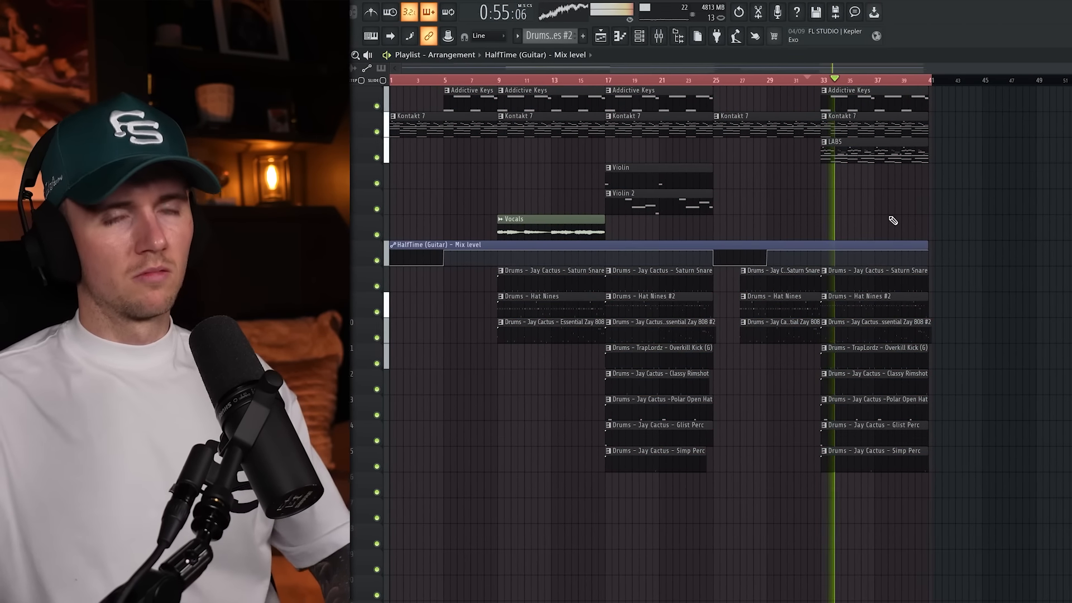
{"action": "key", "text": "space"}
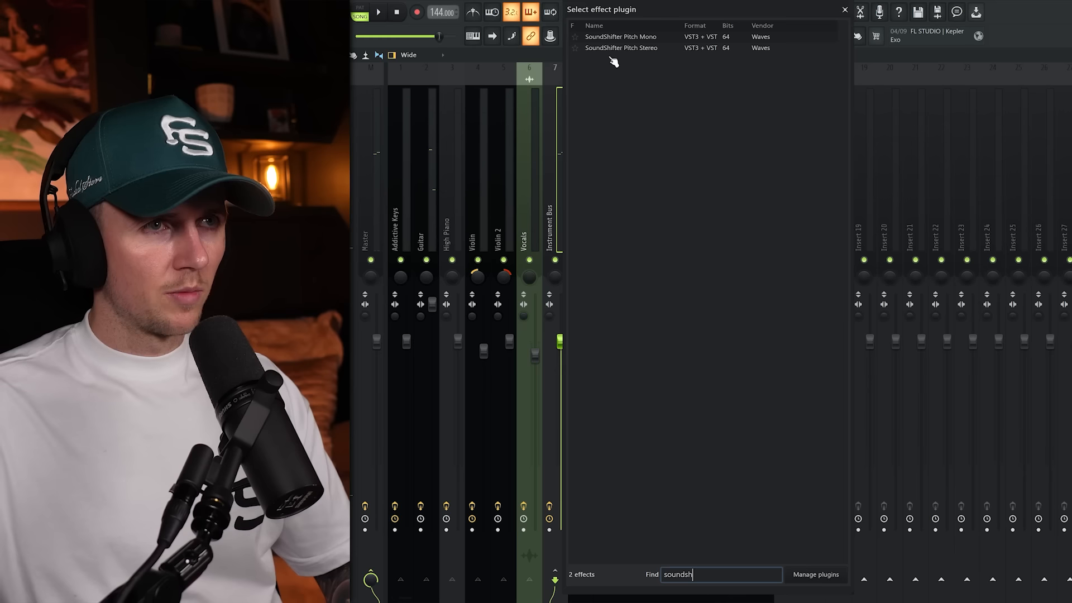
Automate the SoundShifter Pitch Stereo mix level on the Instrument Bus and change its bar 9 point to a curved transition.
{"action": "left_click", "coordinate": [613, 50]}
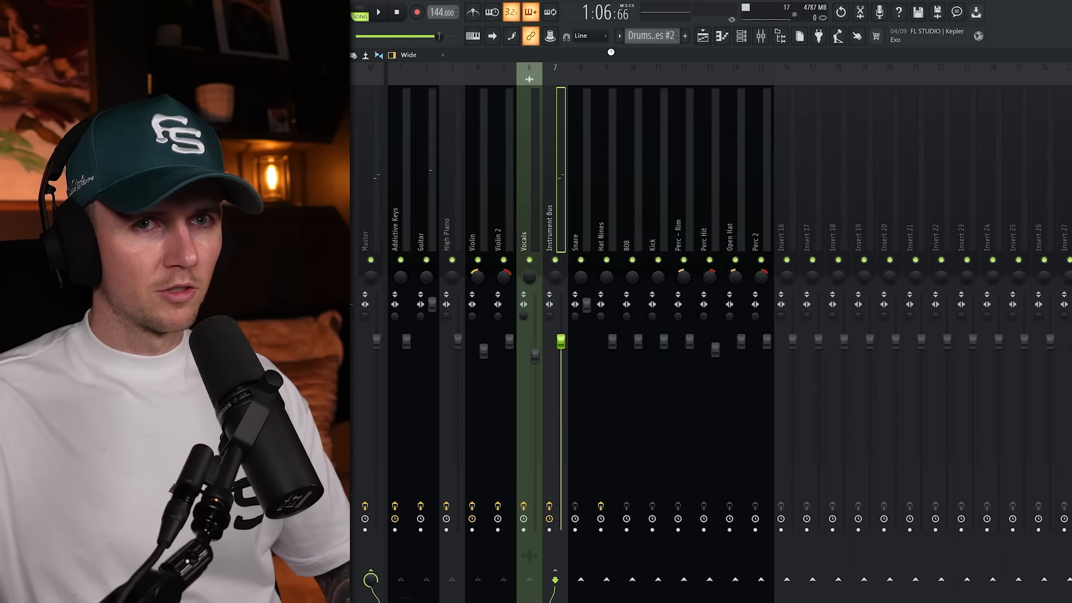
{"action": "key", "text": "F5"}
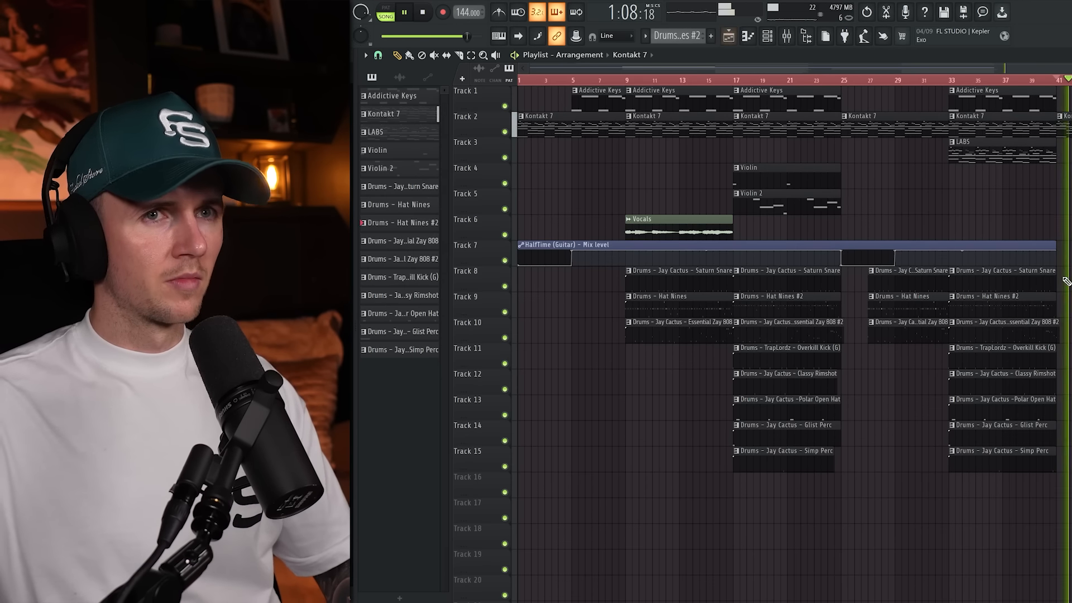
{"action": "left_click", "coordinate": [786, 35]}
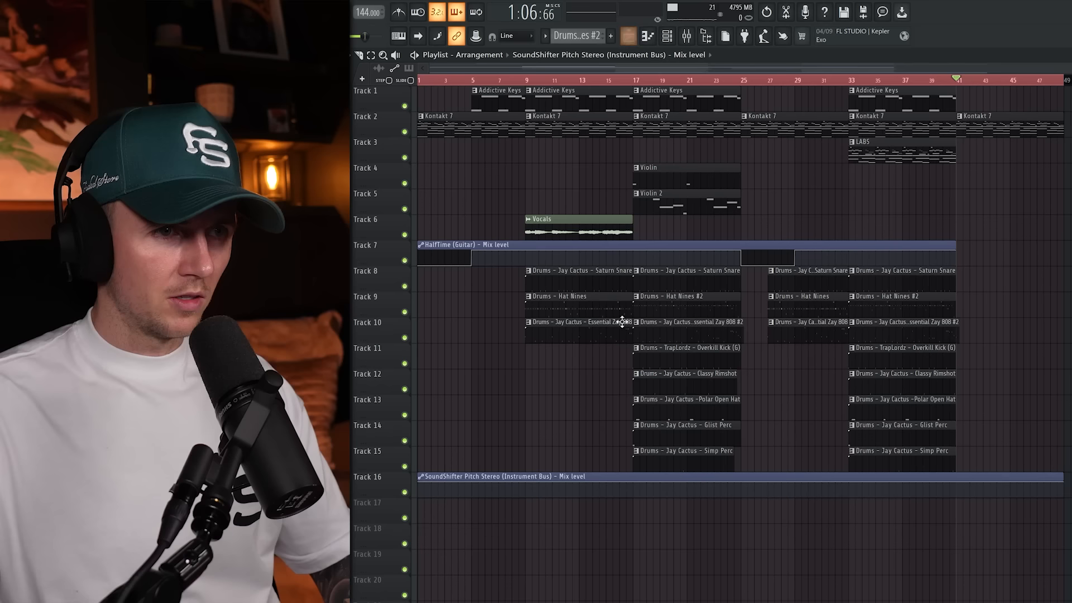
{"action": "key", "text": "space"}
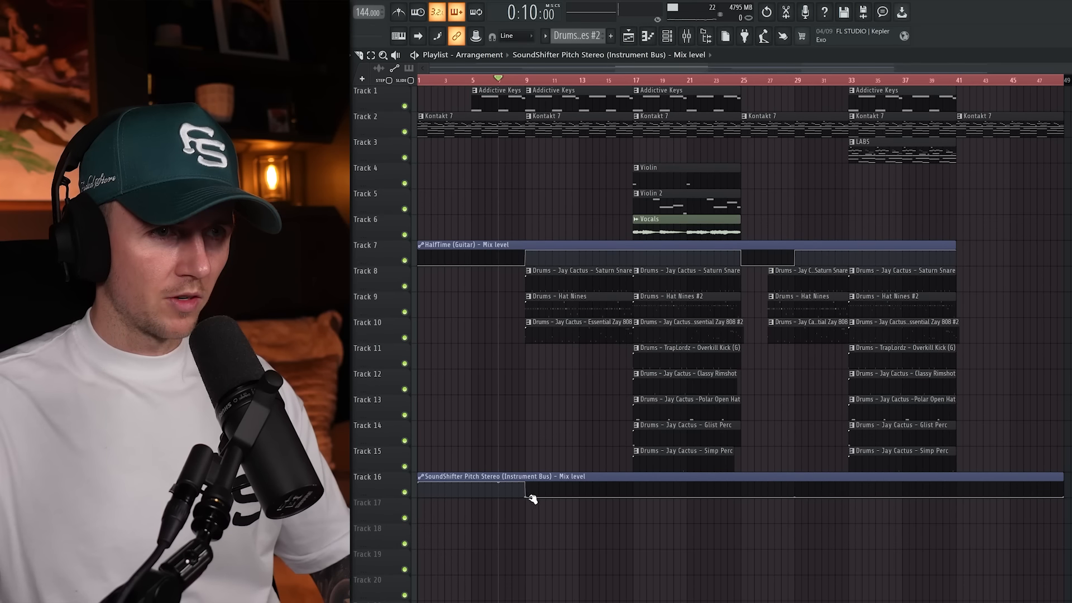
{"action": "right_click", "coordinate": [528, 497]}
{"action": "left_click", "coordinate": [553, 459]}
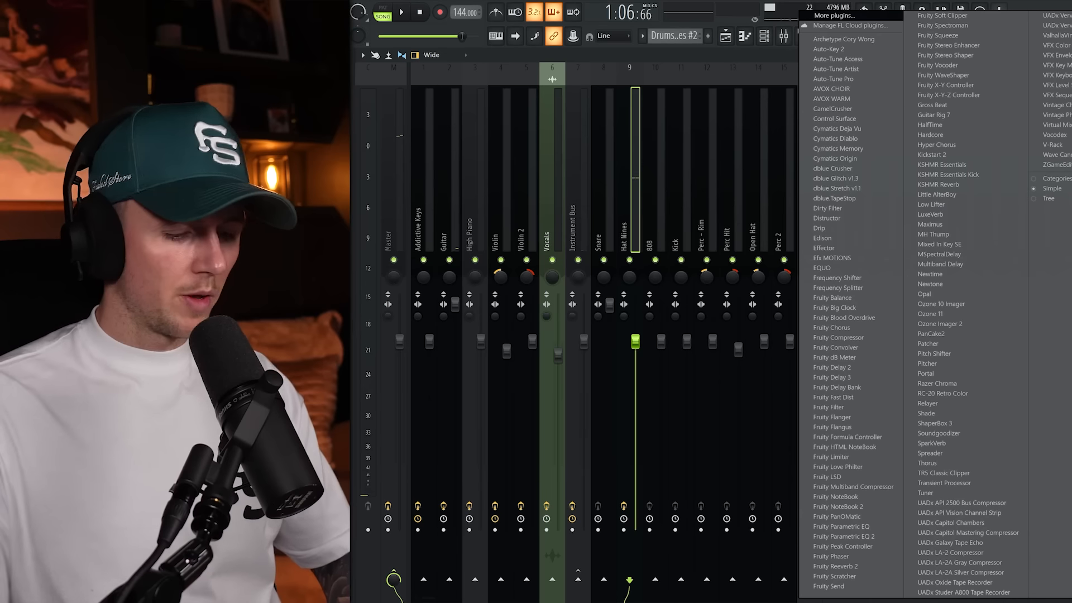
Add HalfTime to the Hat Nines mixer track, close its window and return to the playlist.
{"action": "left_click", "coordinate": [929, 123]}
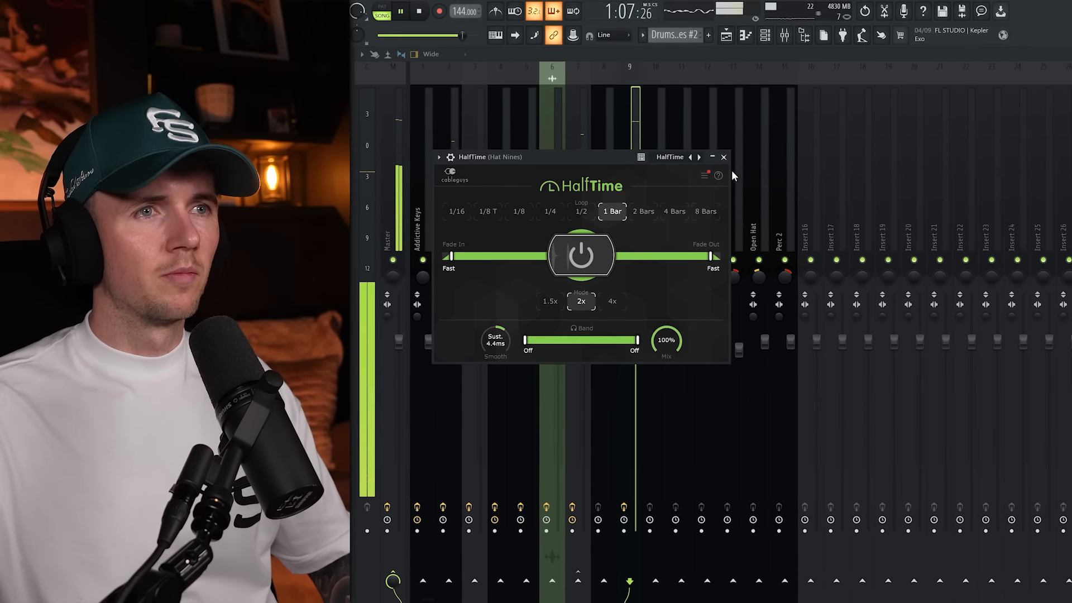
{"action": "left_click", "coordinate": [723, 158]}
{"action": "left_click", "coordinate": [725, 36]}
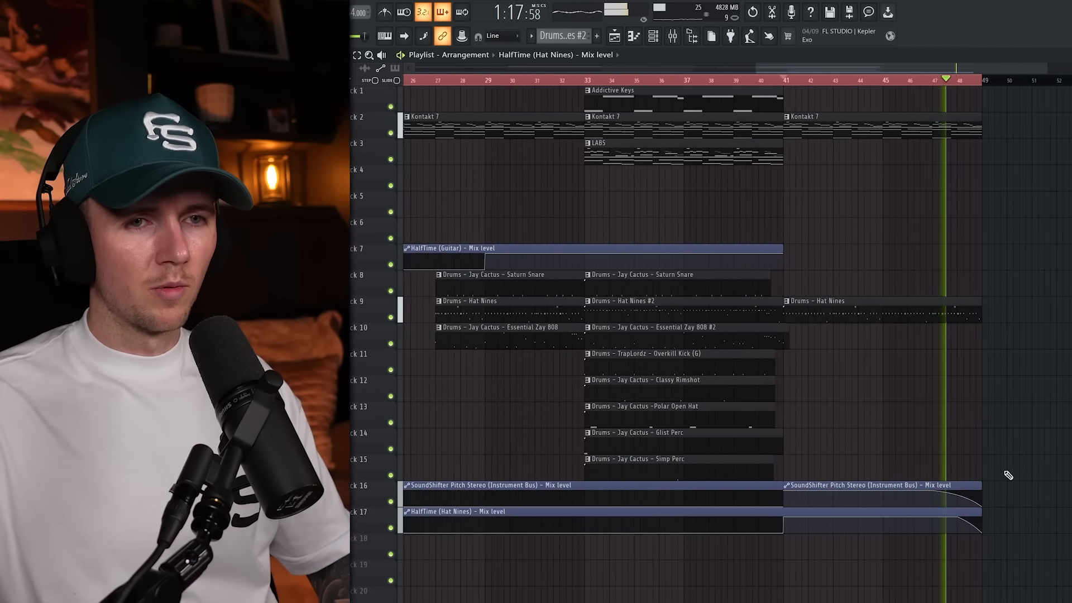
Automate the HalfTime (Hat Nines) mix level to jump up at bar 41 and curve down at bar 49, and play it back.
{"action": "scroll", "coordinate": [1009, 475], "scroll_direction": "up", "scroll_amount": 3}
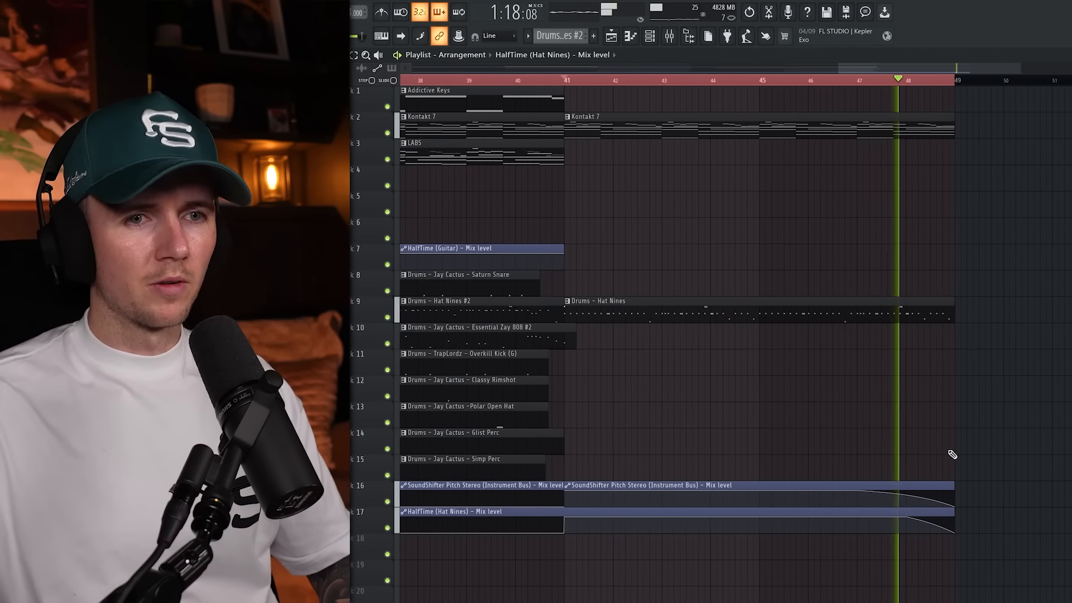
{"action": "scroll", "coordinate": [955, 454], "scroll_direction": "down", "scroll_amount": 3}
{"action": "key", "text": "space"}
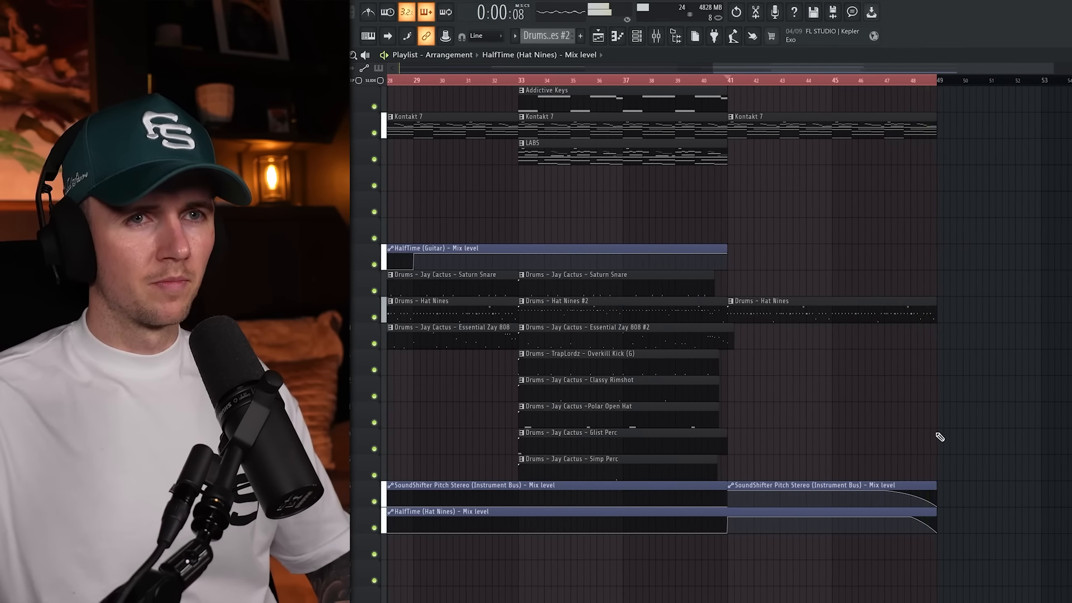
{"action": "scroll", "coordinate": [935, 437], "scroll_direction": "down", "scroll_amount": 3}
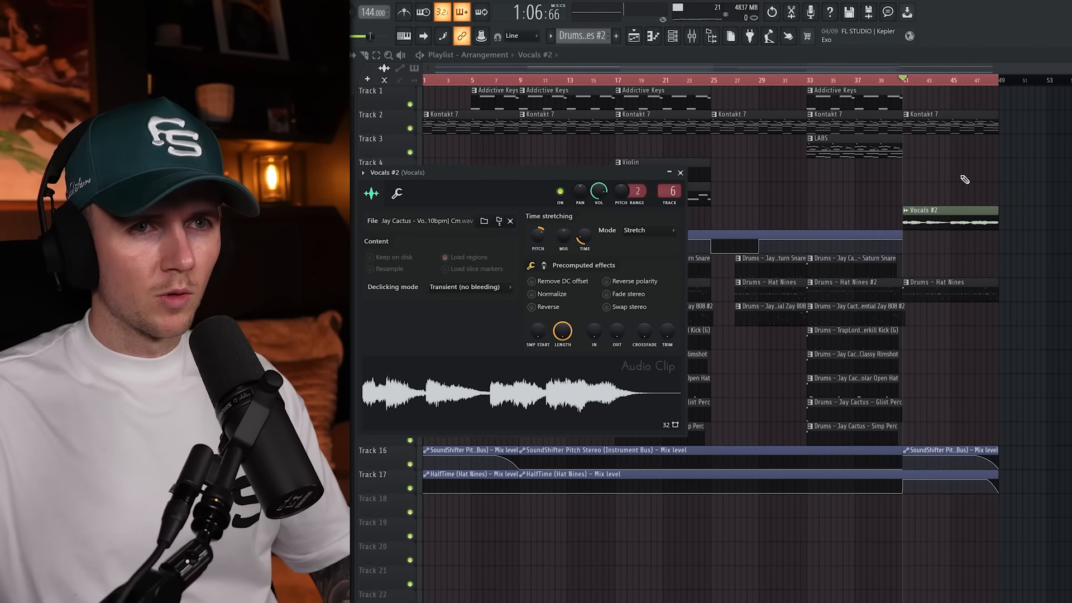
Close the Vocals #2 clip's settings and review the full arrangement during playback.
{"action": "left_click", "coordinate": [681, 173]}
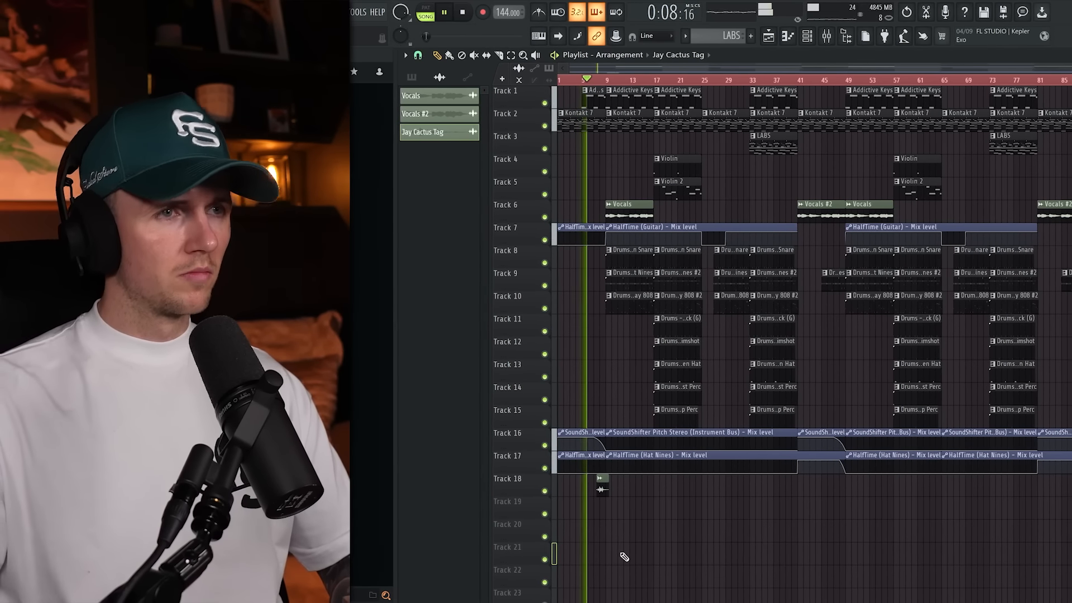
{"action": "scroll", "coordinate": [571, 547], "scroll_direction": "up", "scroll_amount": 2}
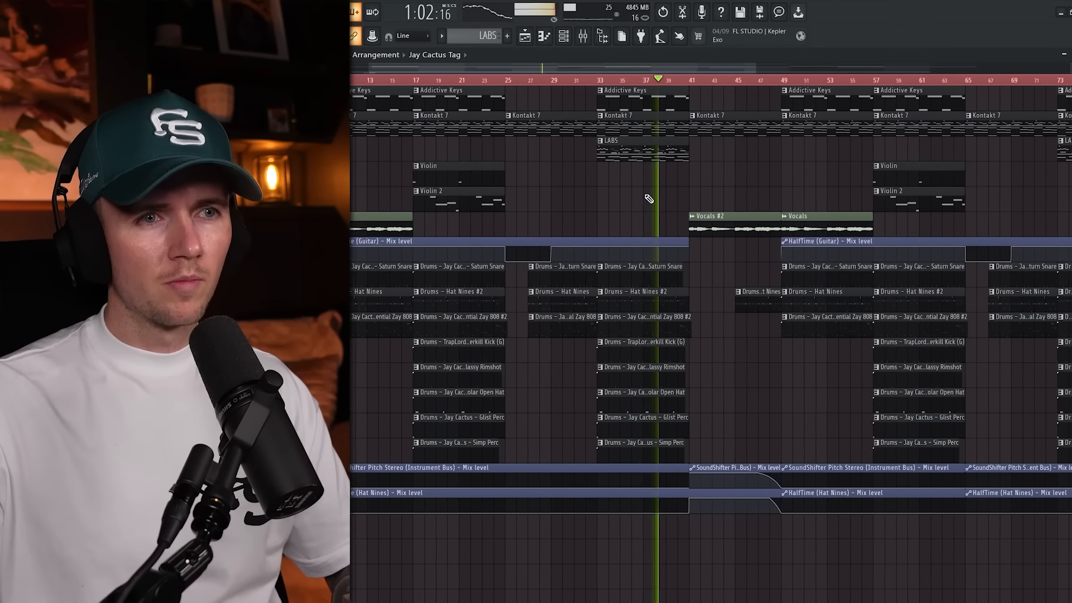
{"action": "scroll", "coordinate": [646, 198], "scroll_direction": "down", "scroll_amount": 1}
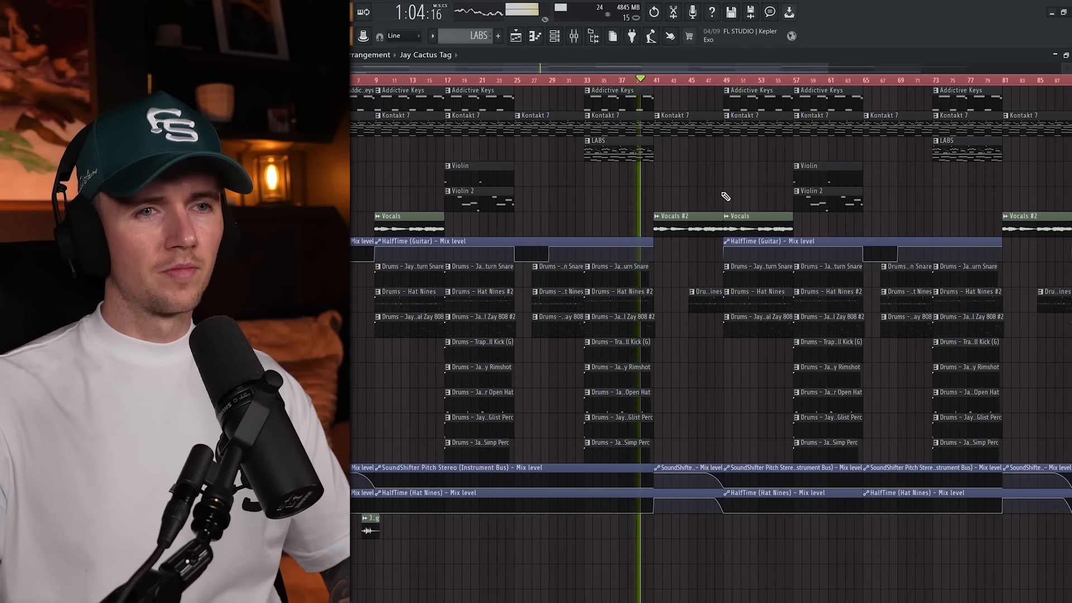